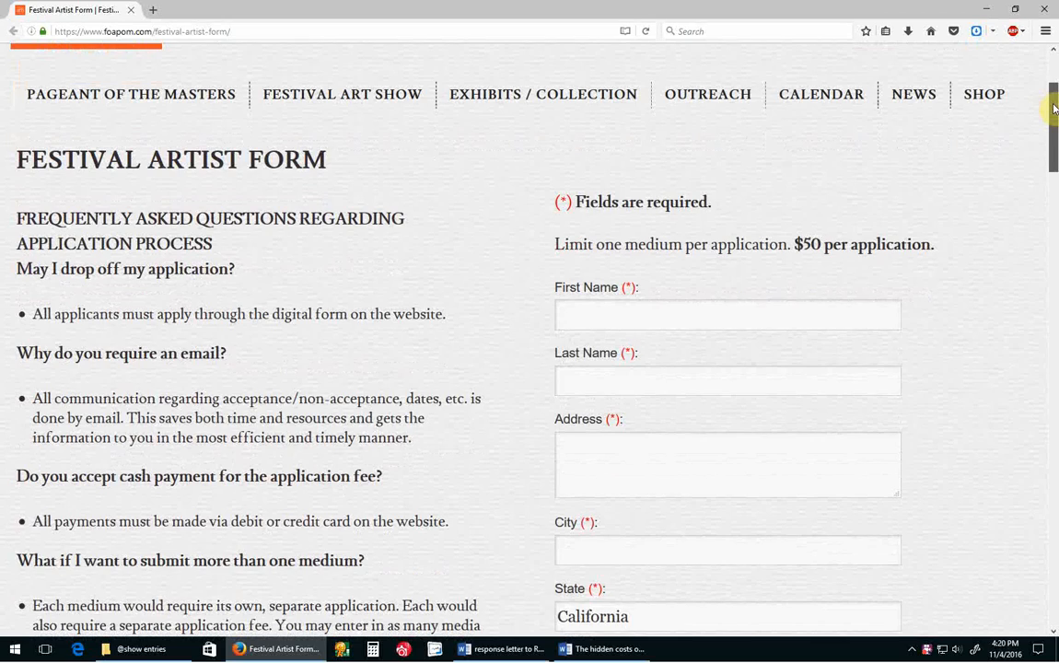
left_click_drag(1054, 108, 1054, 184)
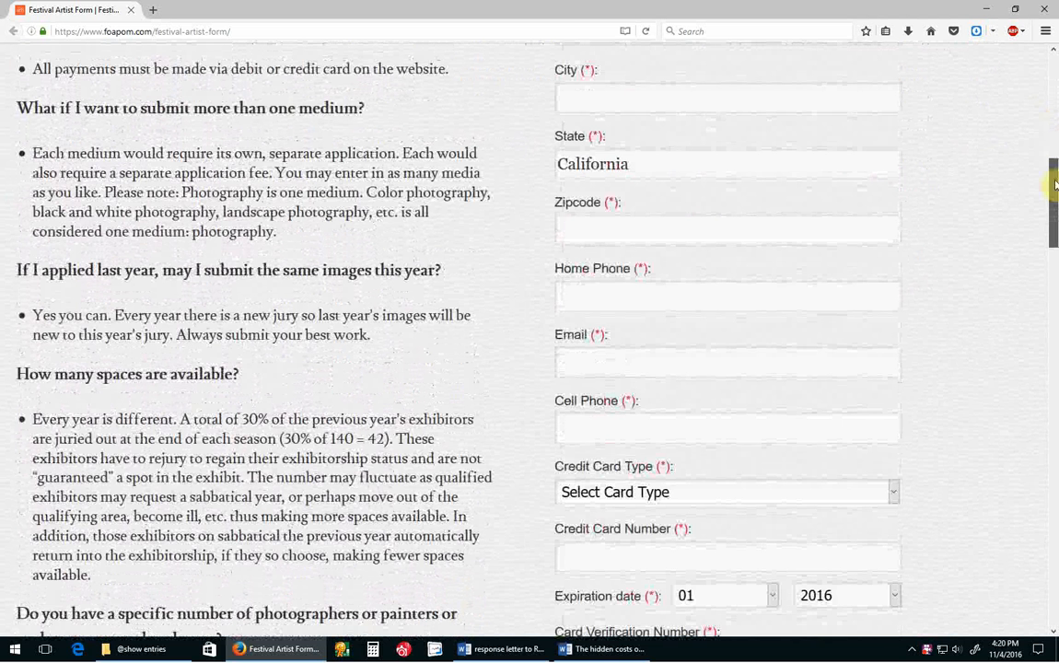
left_click_drag(1054, 184, 1053, 292)
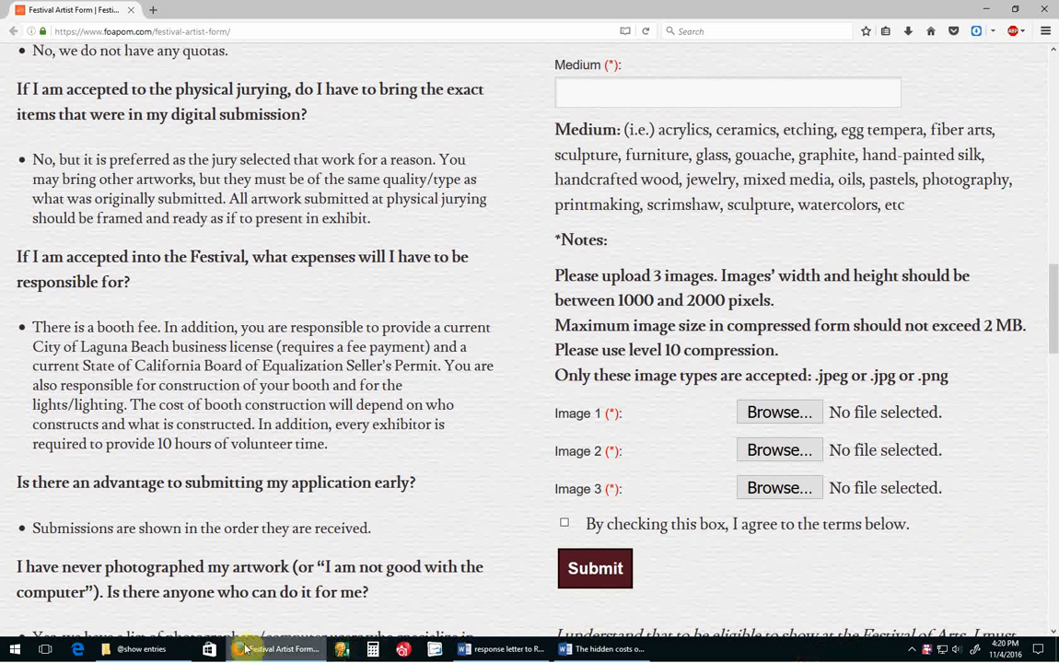
left_click(134, 650)
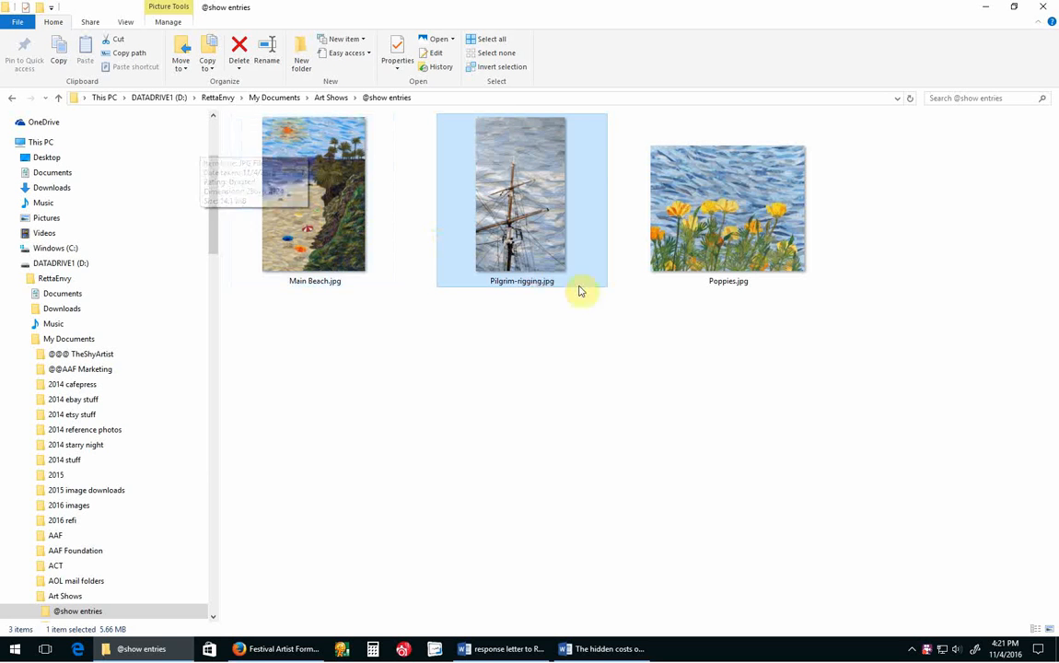
- Return to Firefox and open picmonkey.com in a new tab
left_click(290, 648)
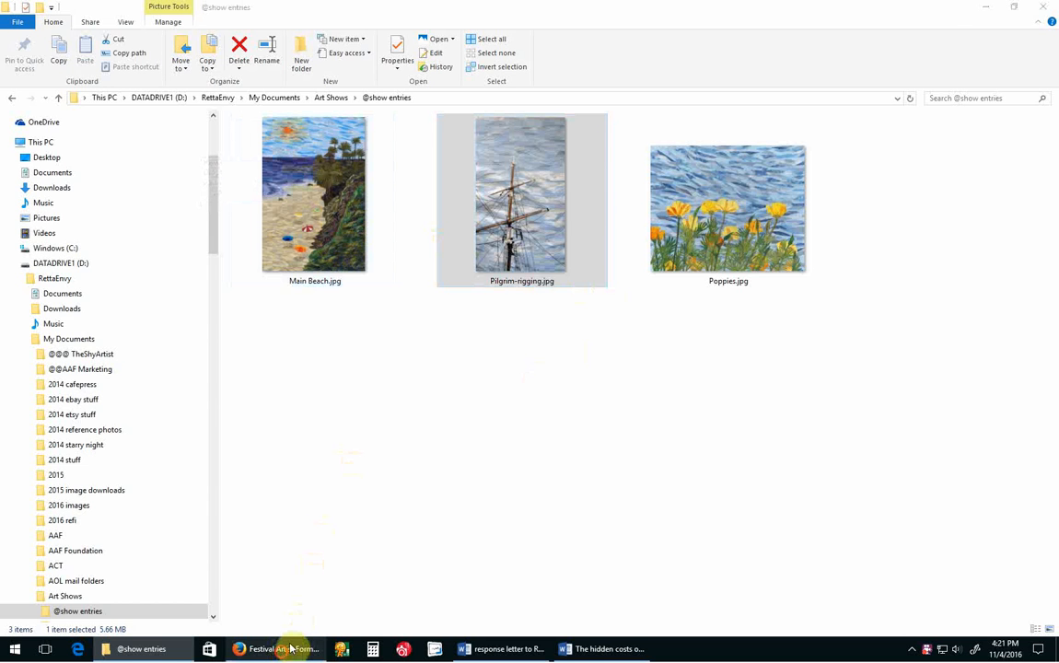
left_click(144, 10)
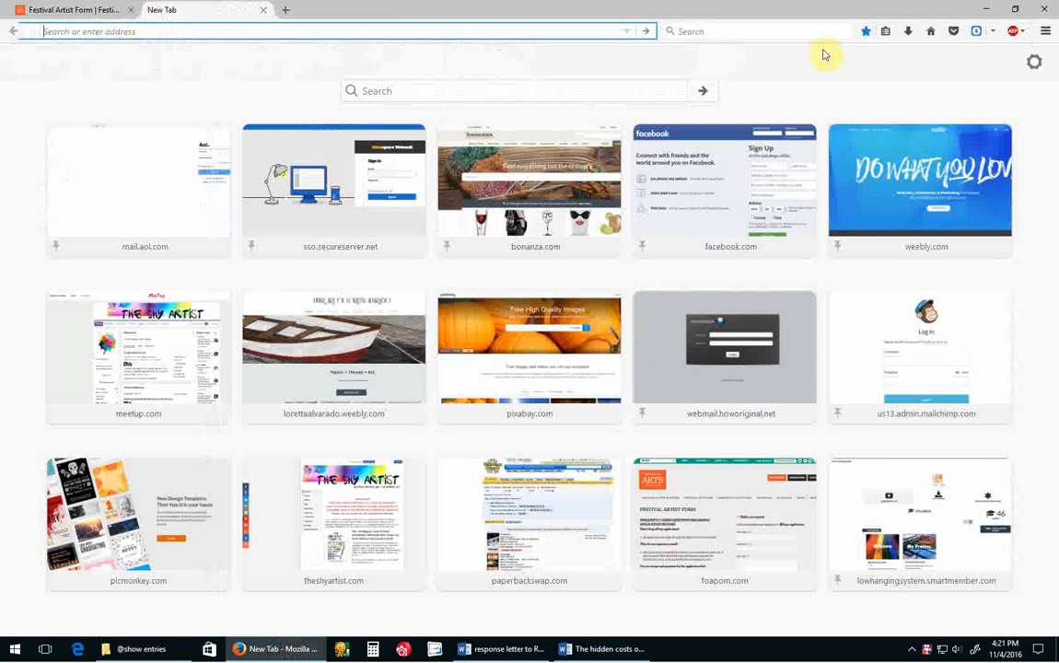
type("pl")
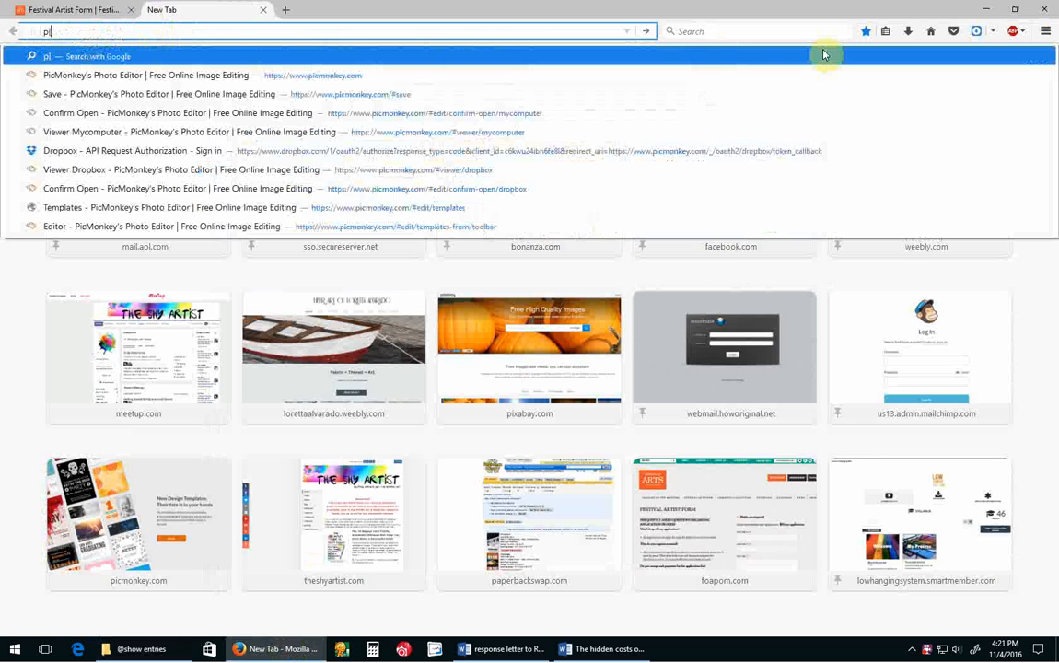
type("i")
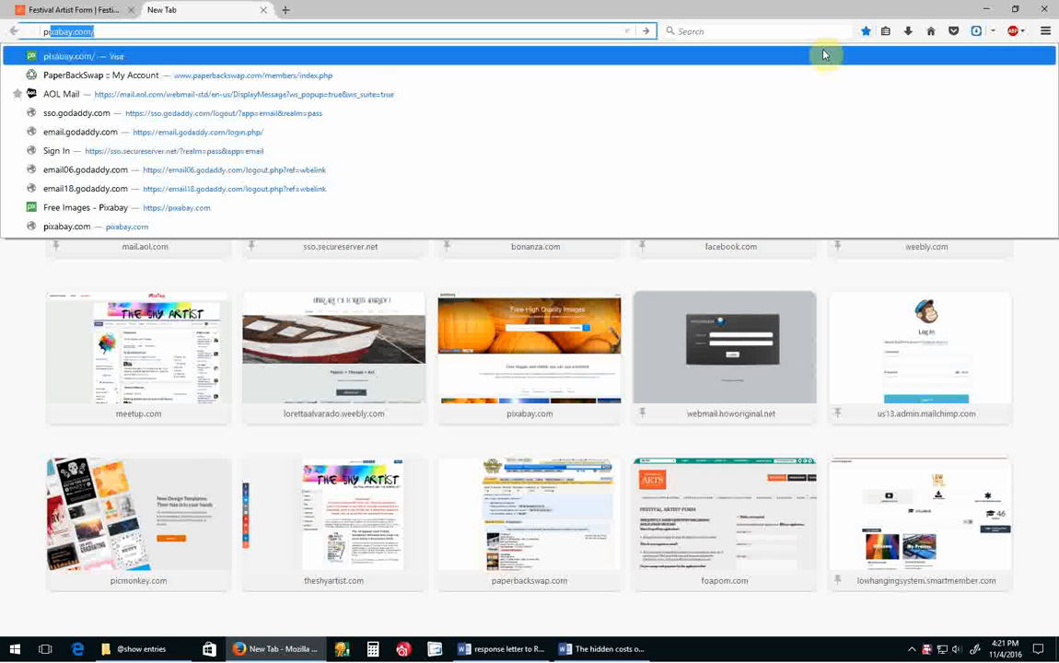
type("cmonk")
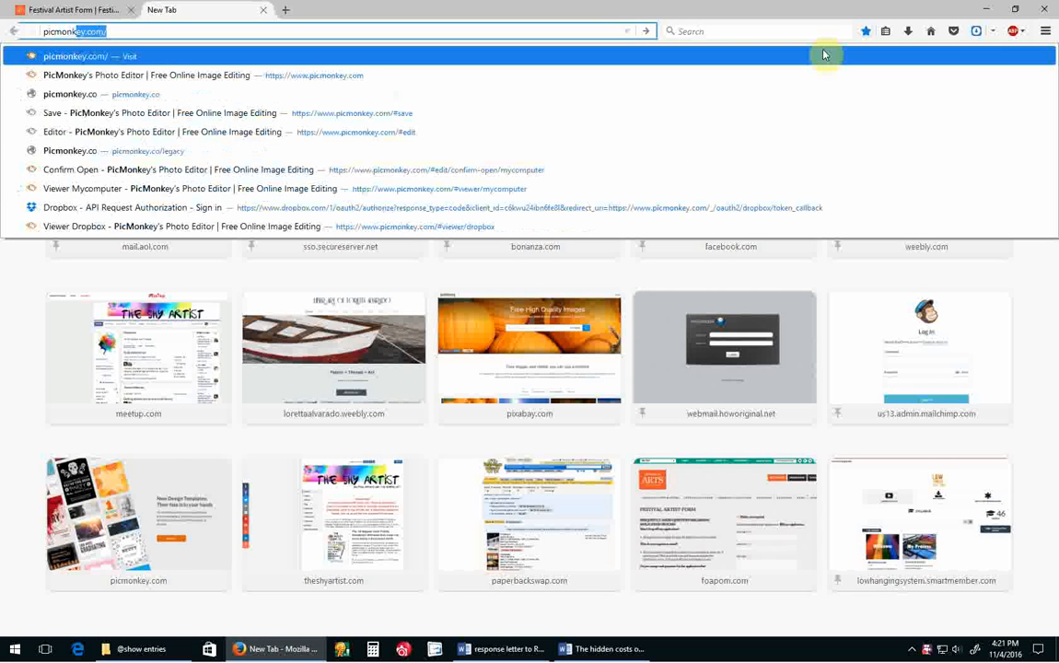
type("ey.cim")
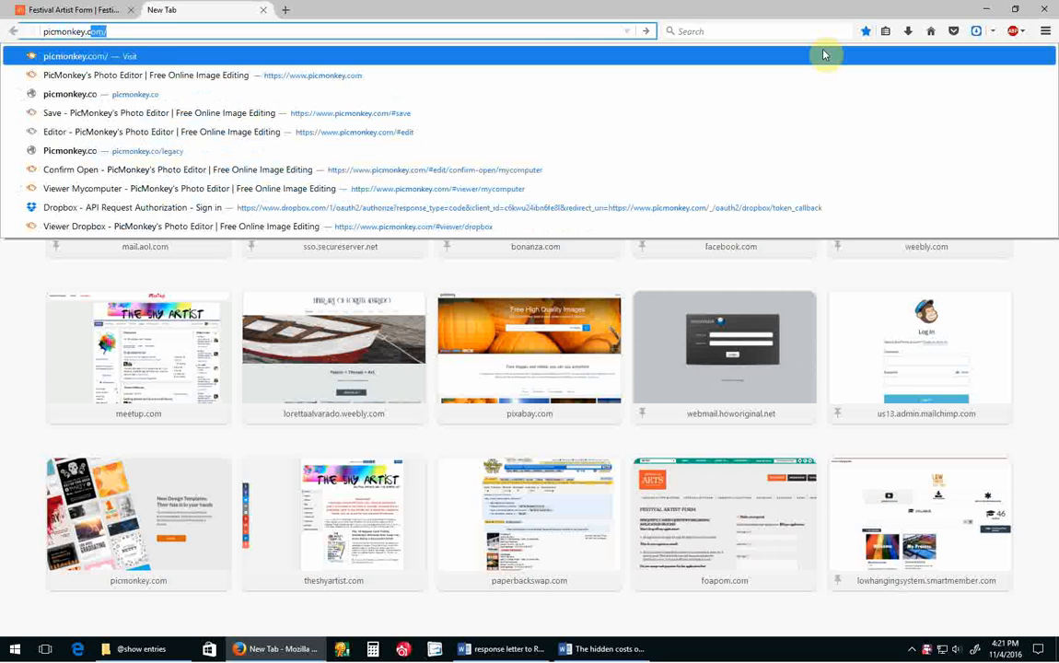
key("BackSpace")
key("BackSpace")
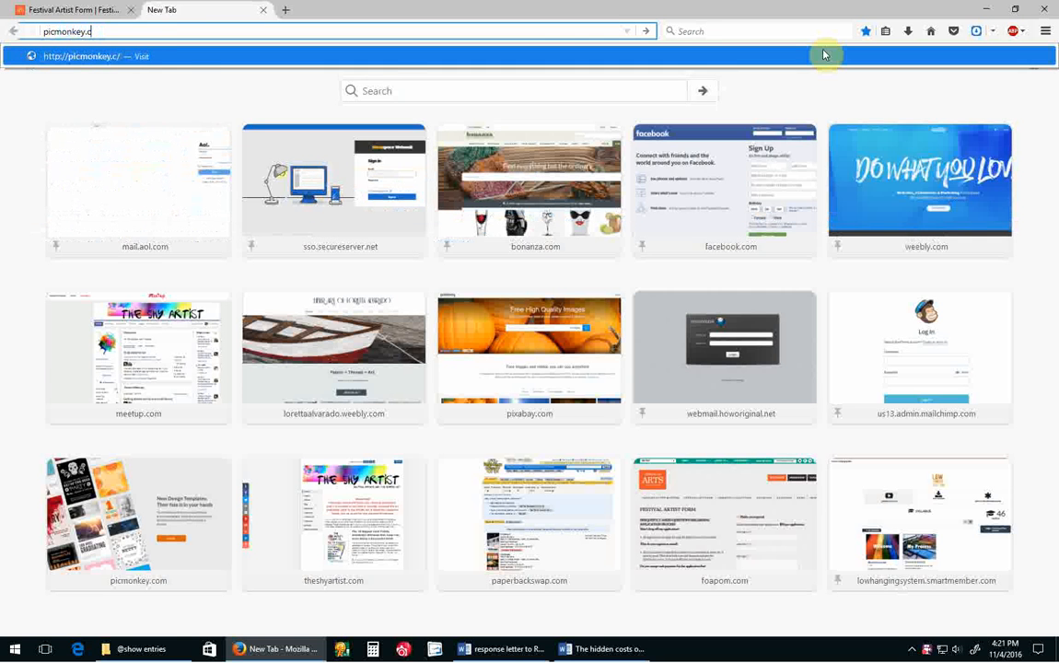
type("om/")
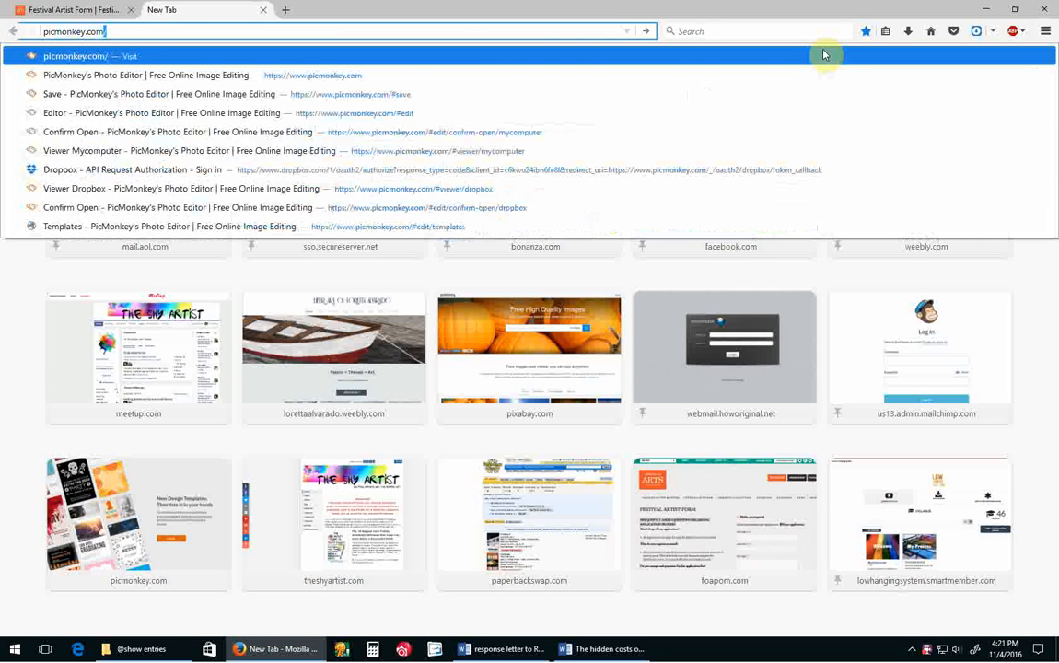
key("Return")
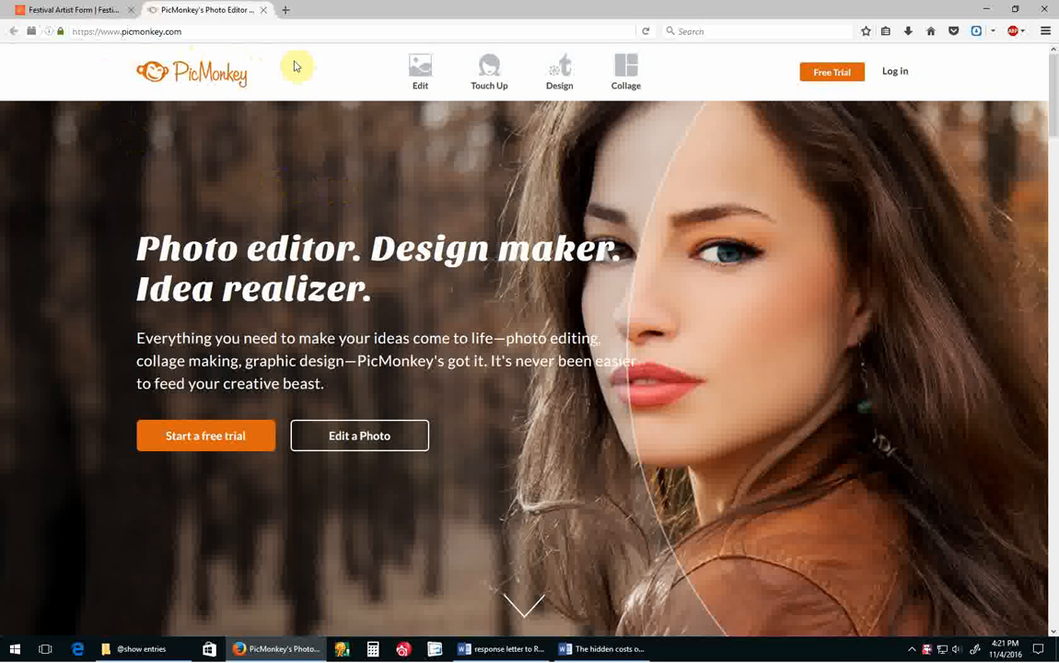
mouse_move(414, 72)
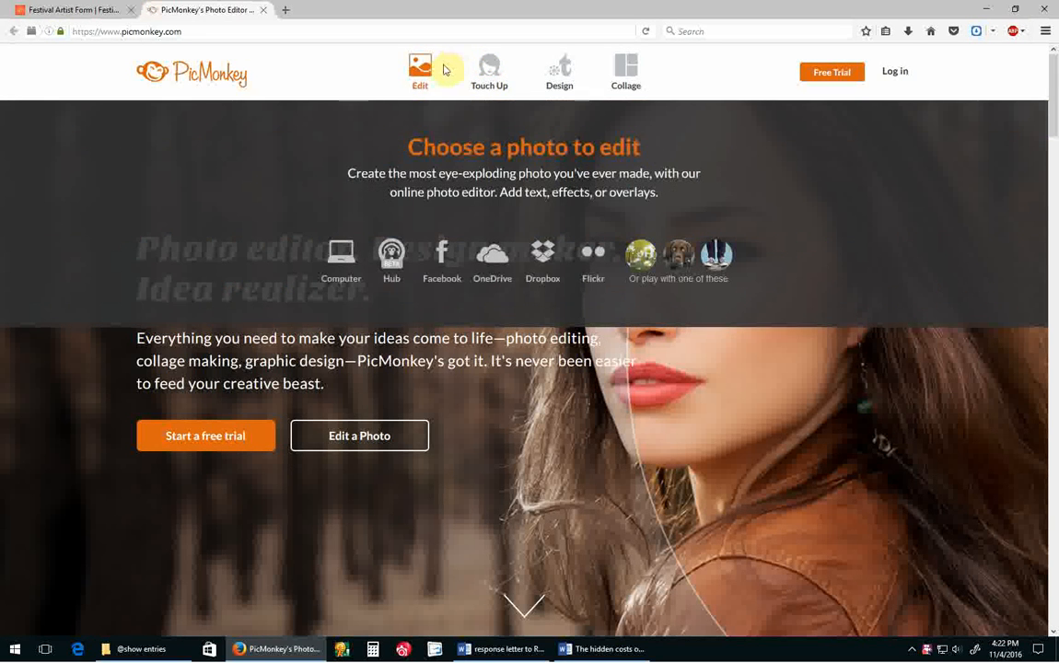
mouse_move(458, 65)
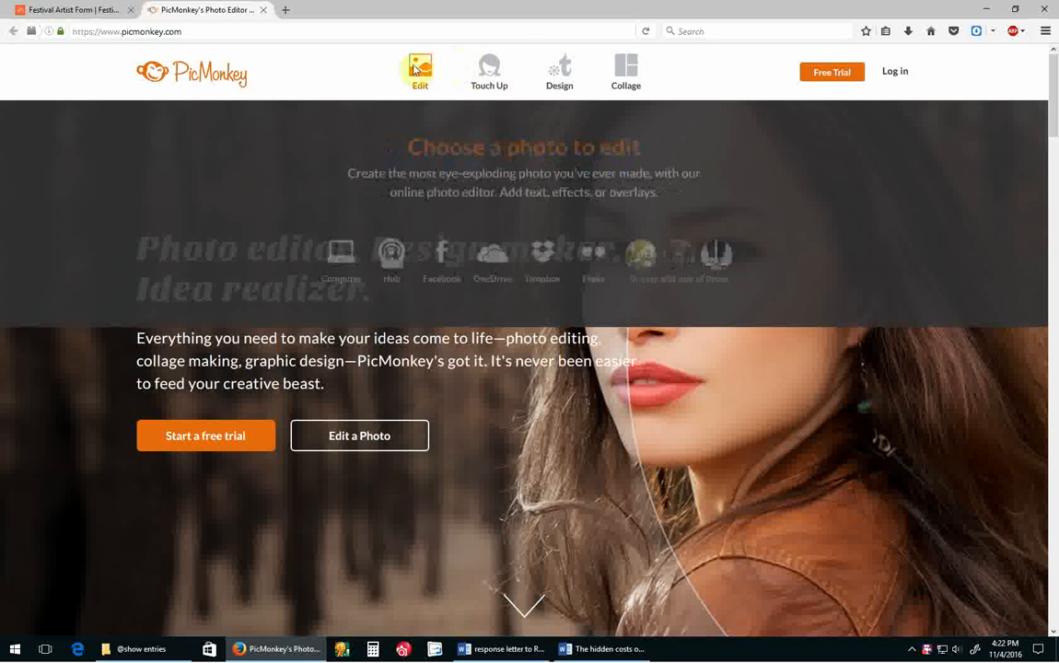
left_click(341, 254)
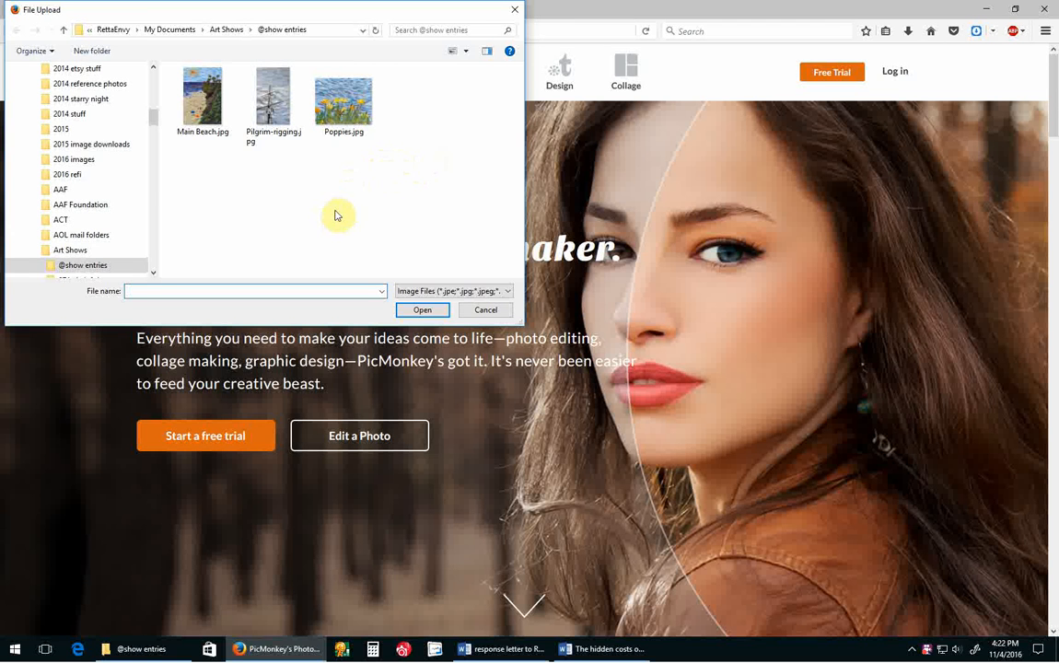
left_click(343, 108)
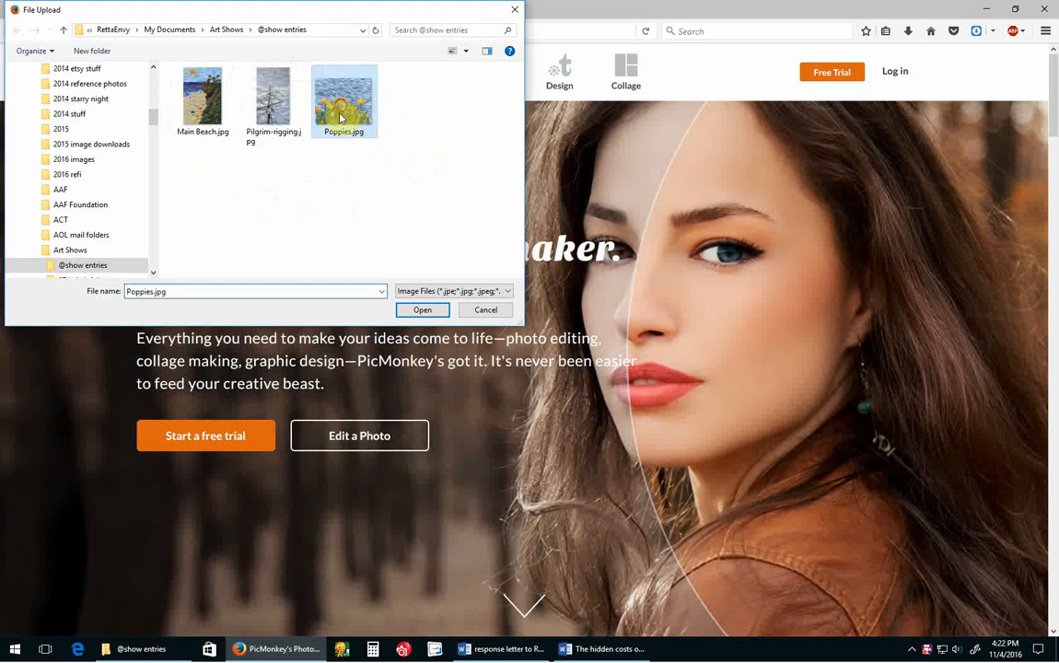
left_click(421, 309)
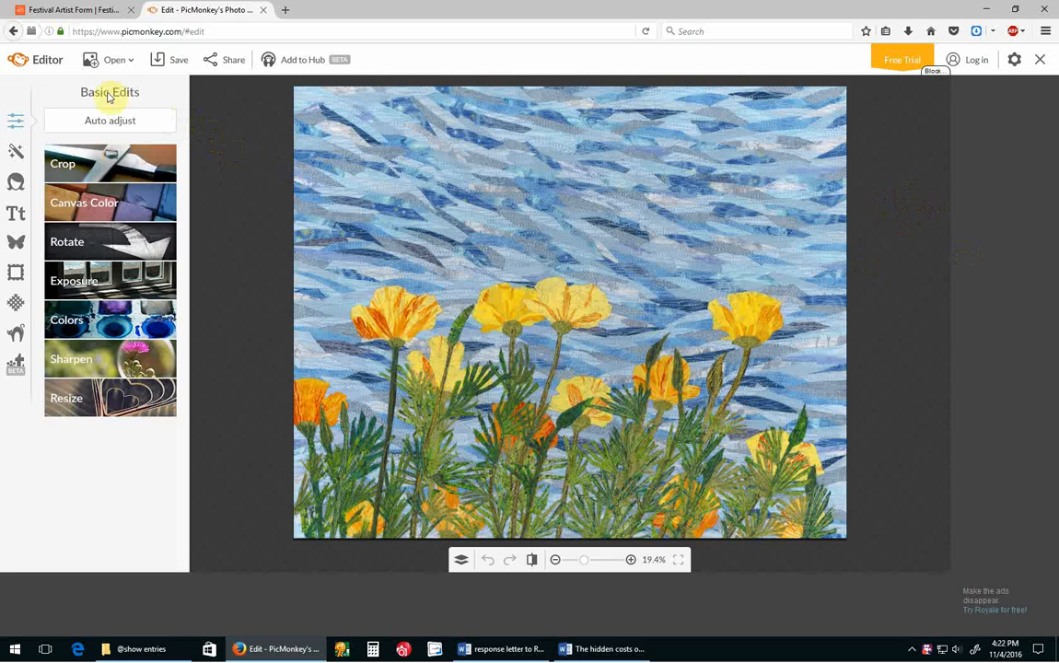
- Start saving the poppies picture under the file name Poppies-2, keeping the .jpg format
left_click(171, 65)
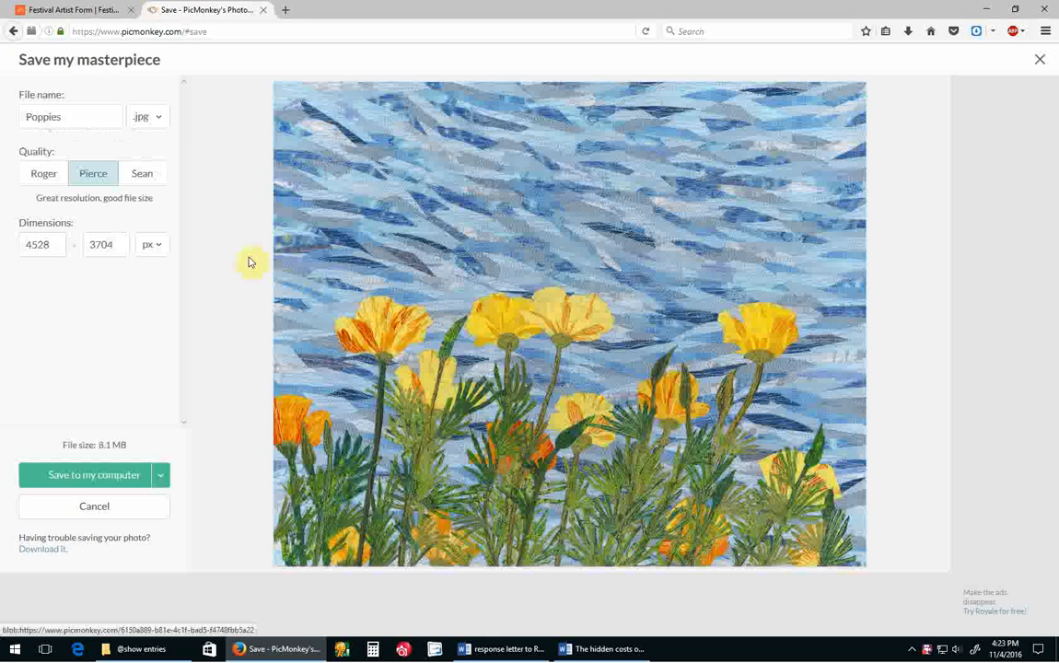
left_click(43, 116)
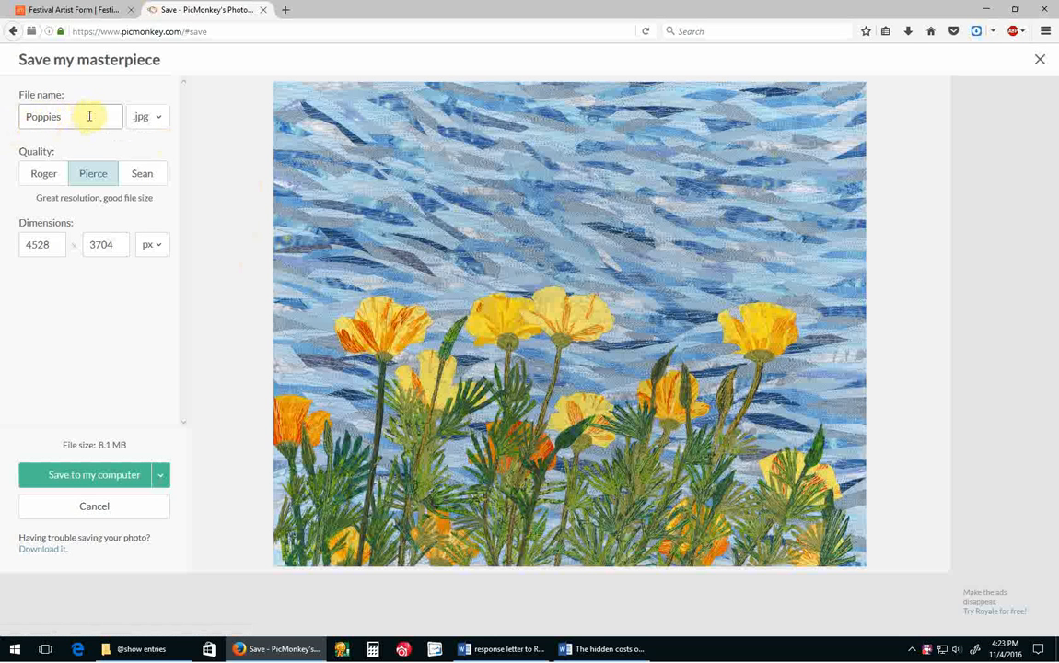
type("-2")
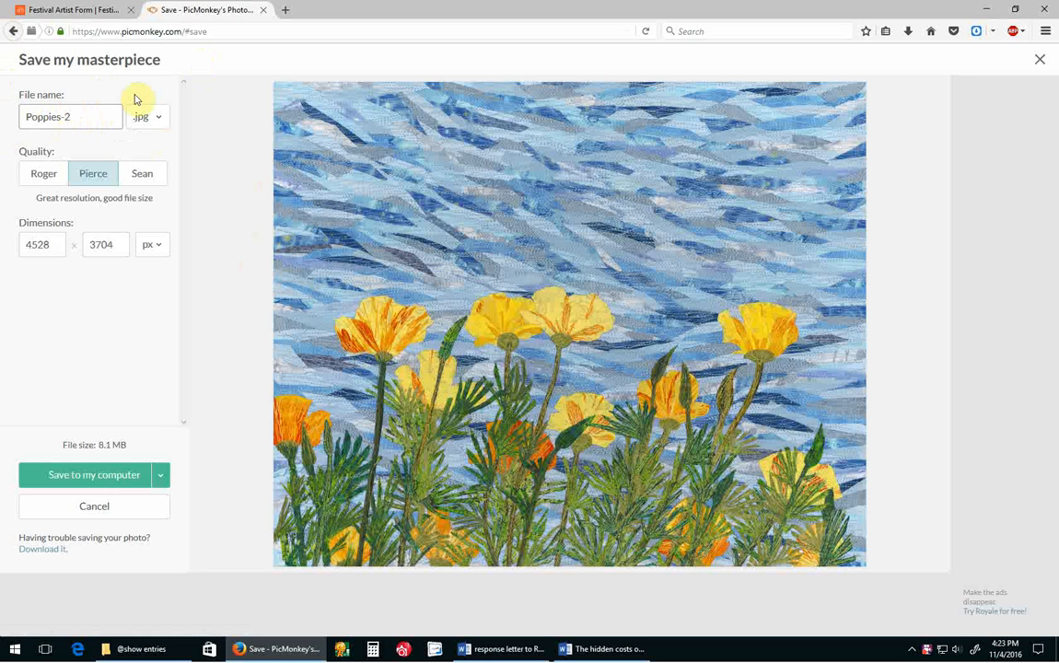
left_click(158, 118)
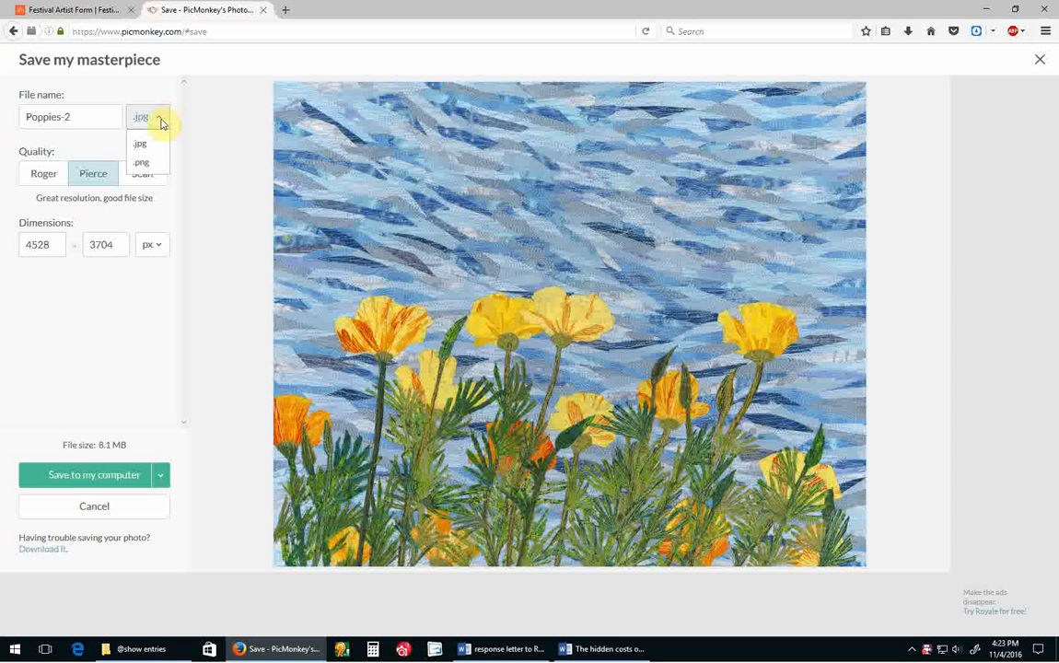
left_click(162, 123)
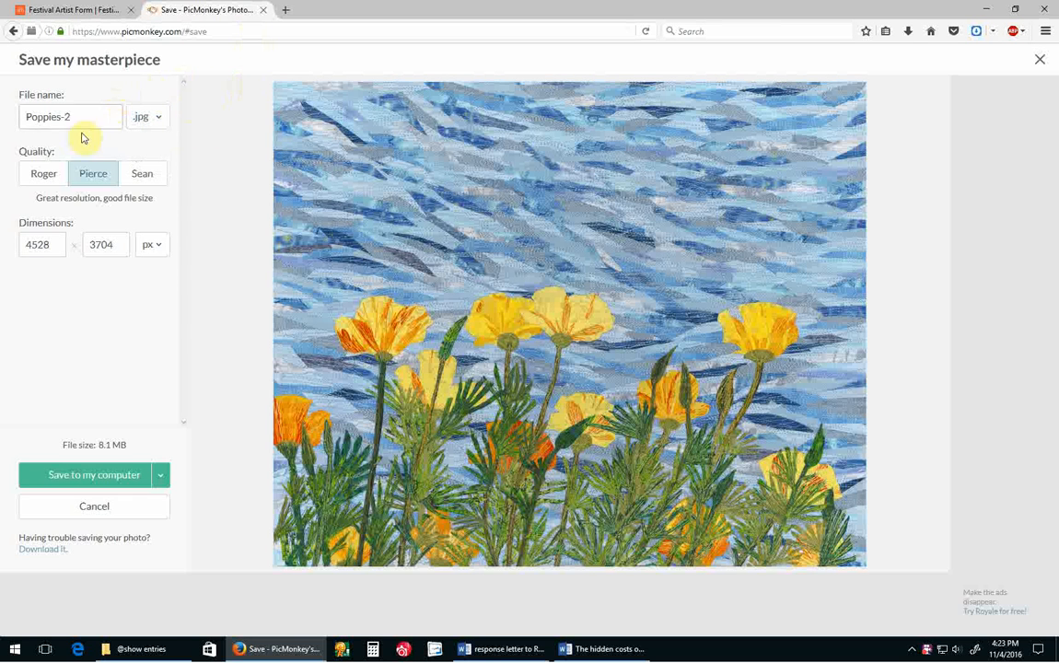
- Check the pixel limits on the festival form and set the saved image's width to 2000 px
left_click(51, 244)
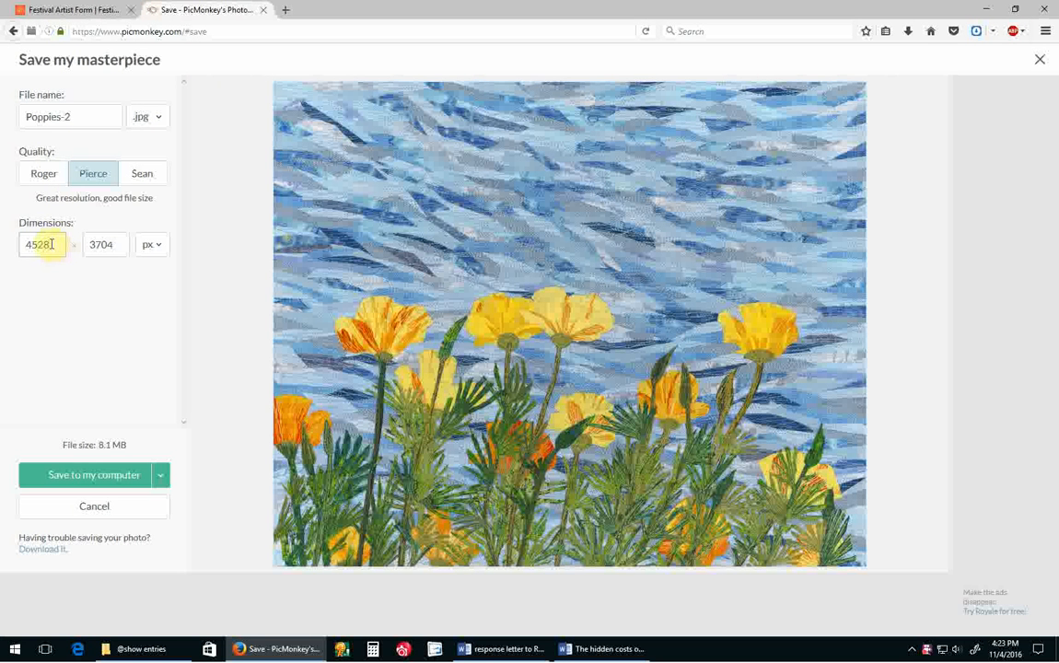
left_click(104, 244)
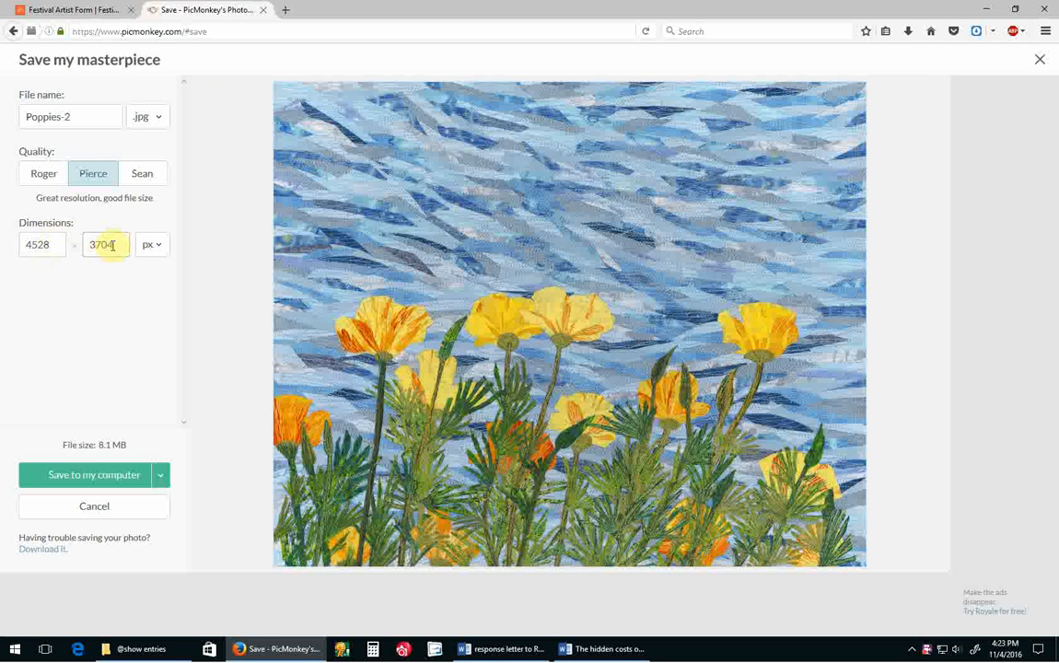
left_click(76, 14)
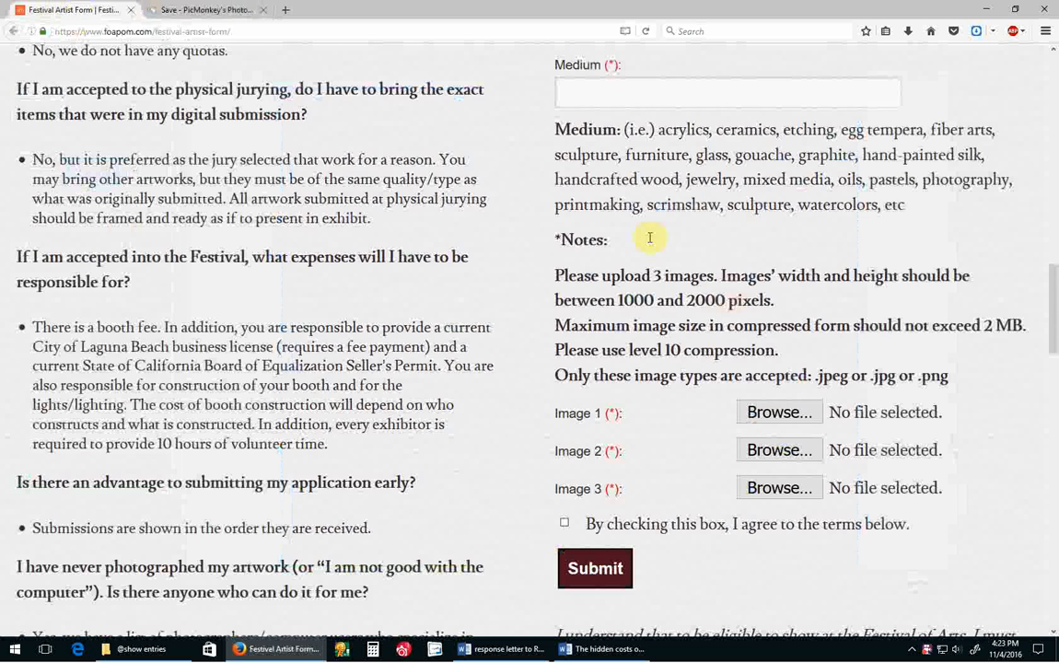
left_click(195, 13)
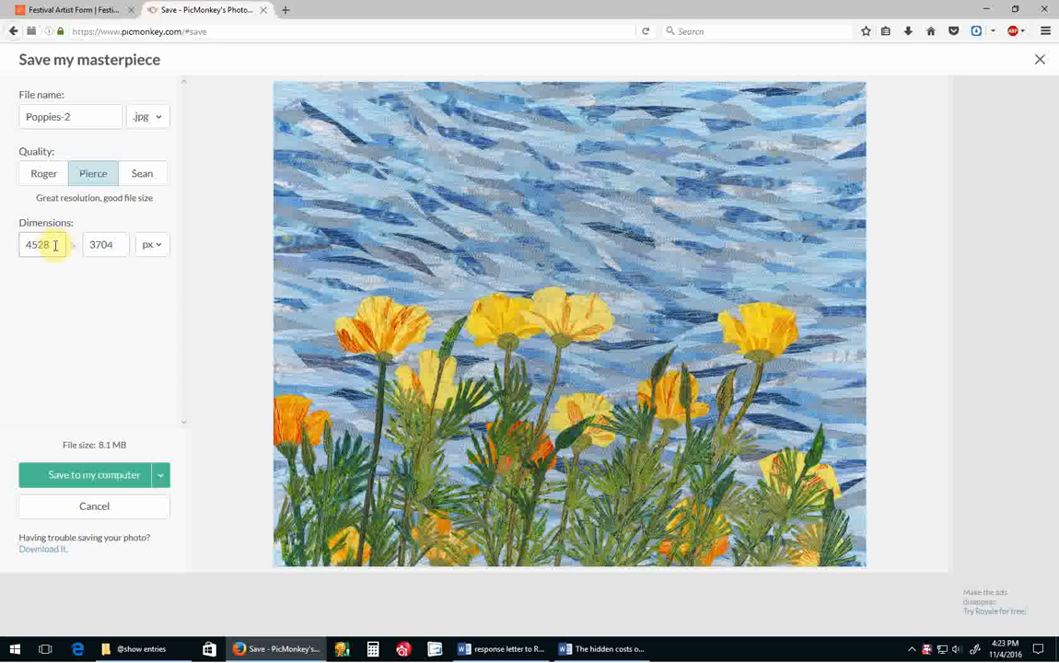
left_click_drag(55, 245, 22, 244)
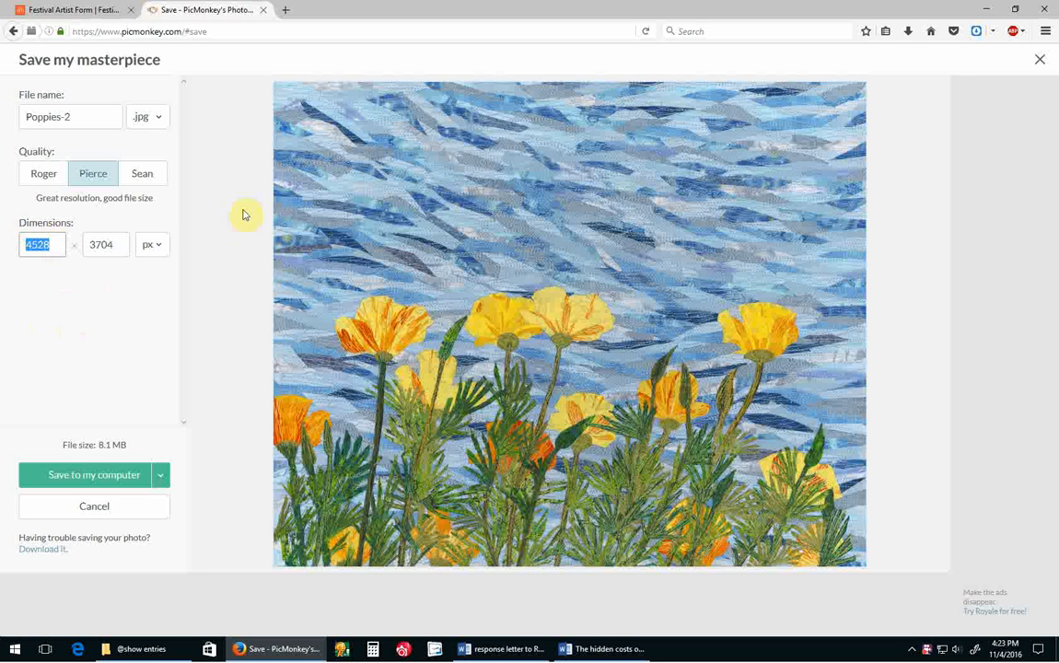
type("200")
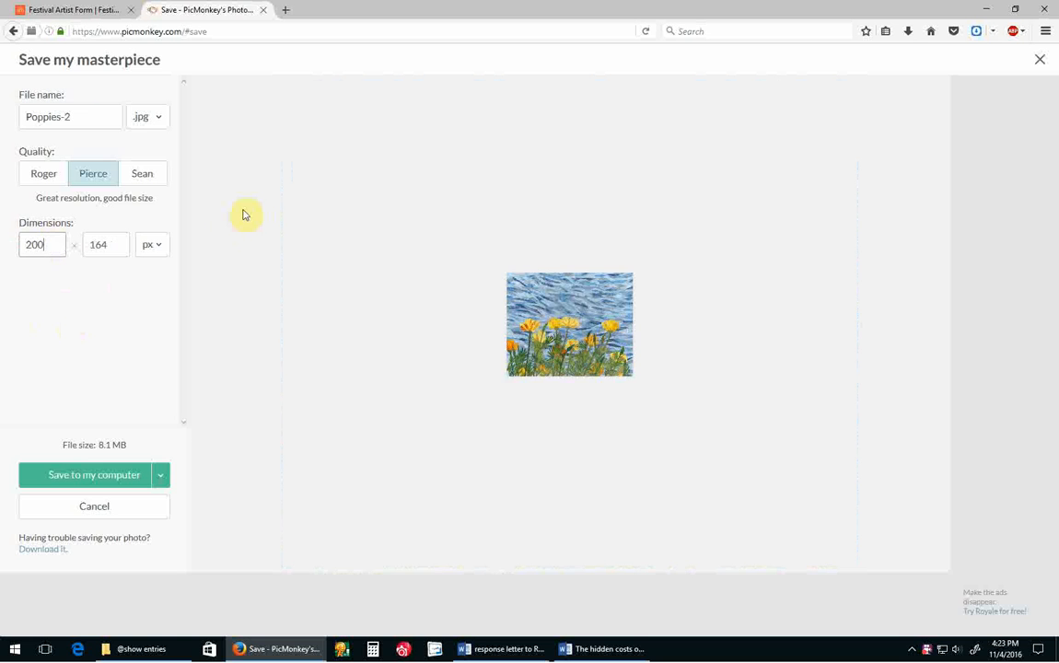
type("0")
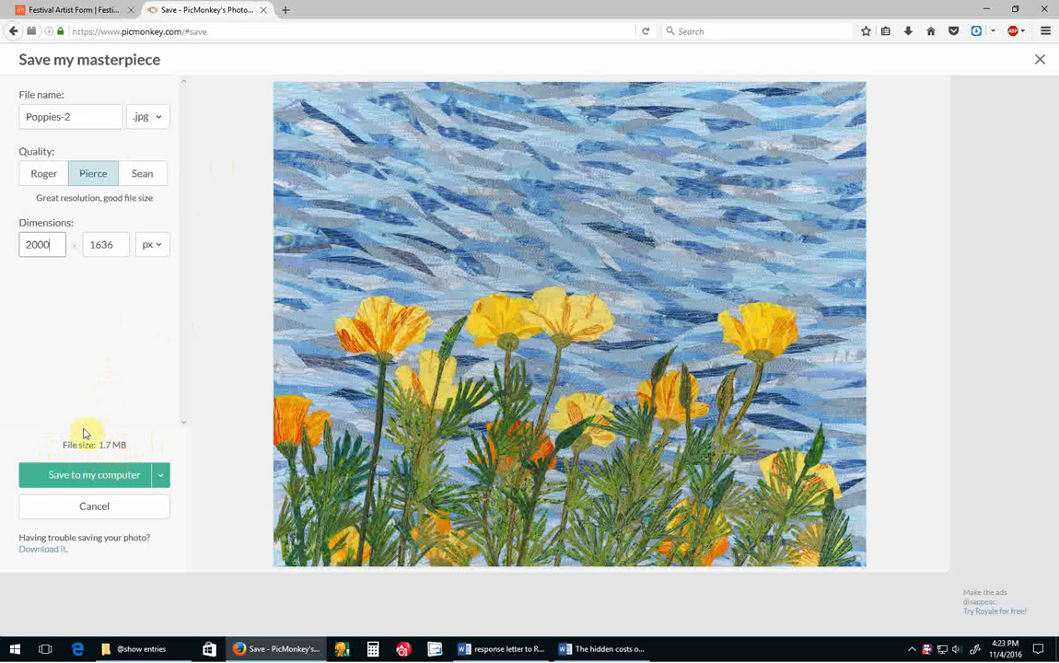
- Check the form's file size limit and compare file sizes for the Roger, Pierce and Sean qualities, ending on Pierce
left_click(99, 13)
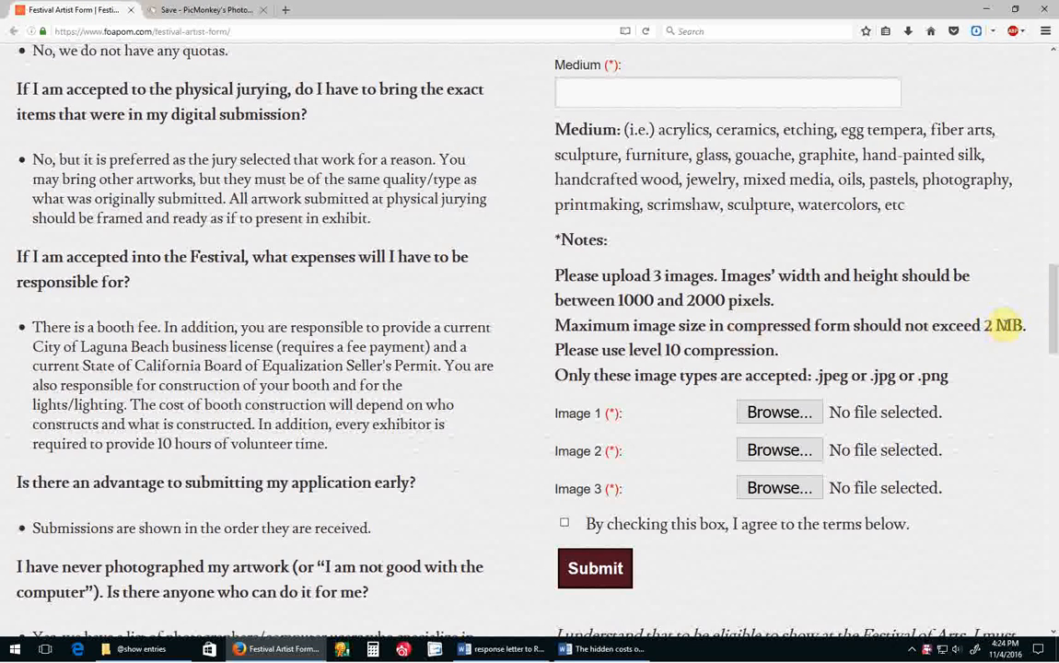
left_click(221, 13)
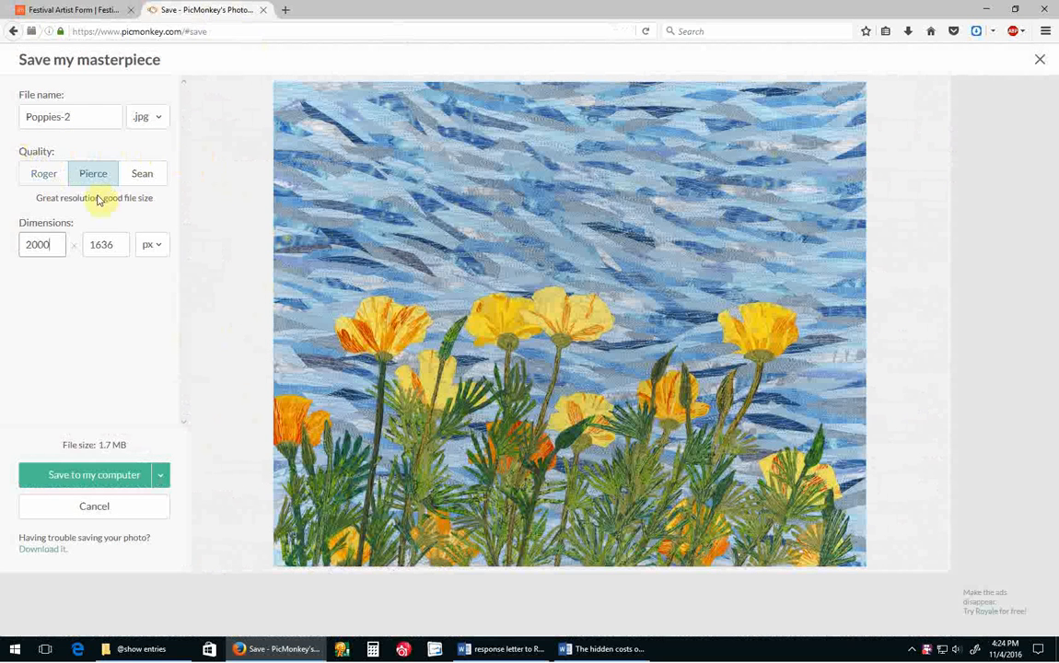
left_click(41, 179)
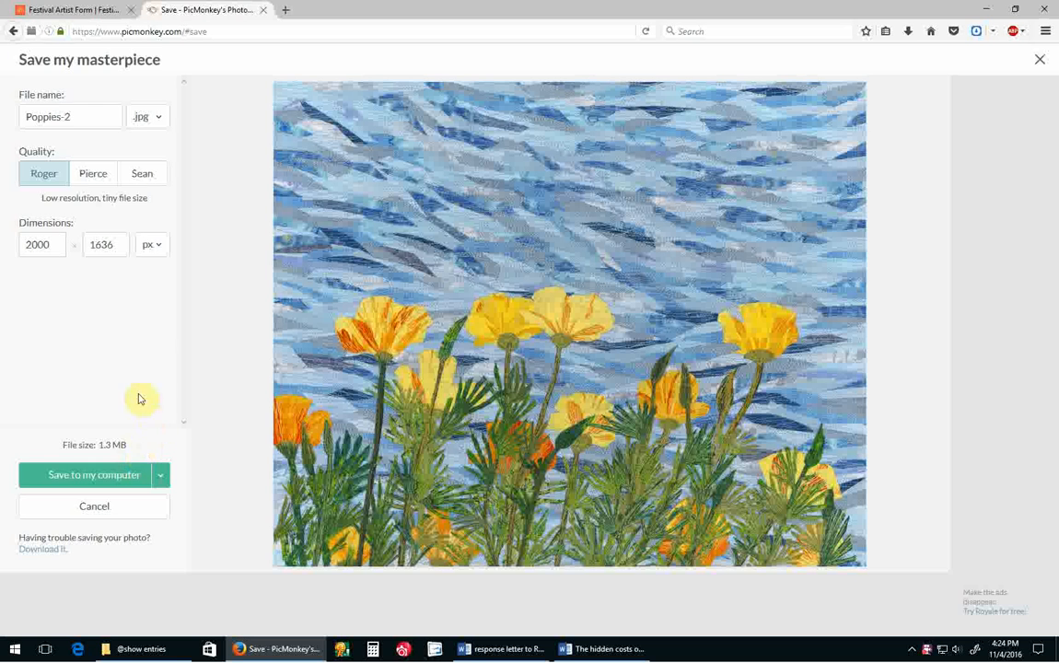
left_click(92, 176)
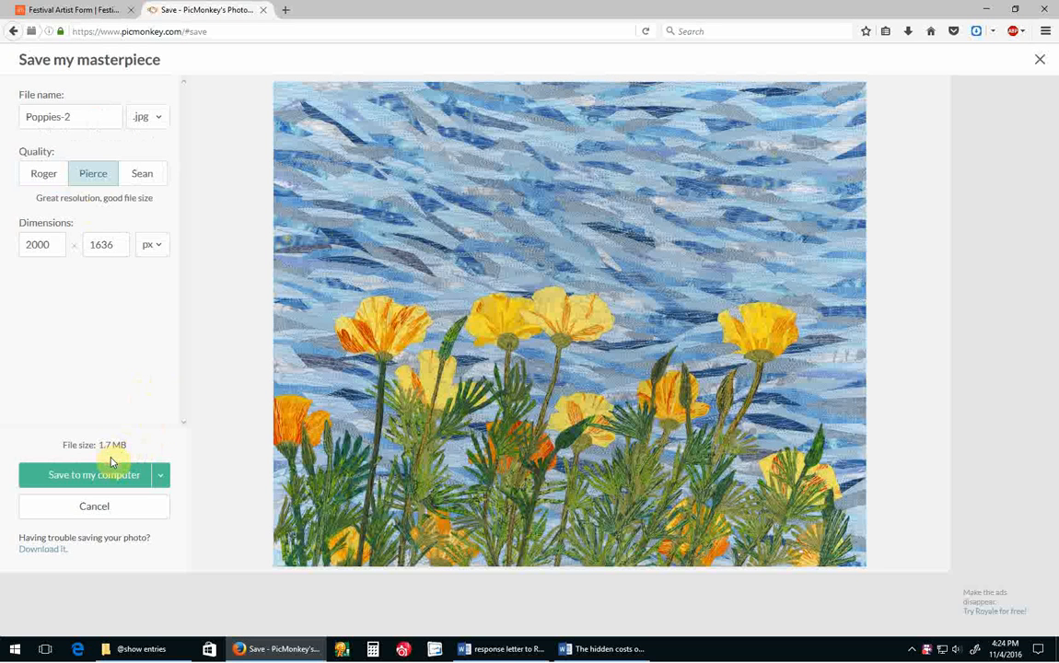
left_click(151, 177)
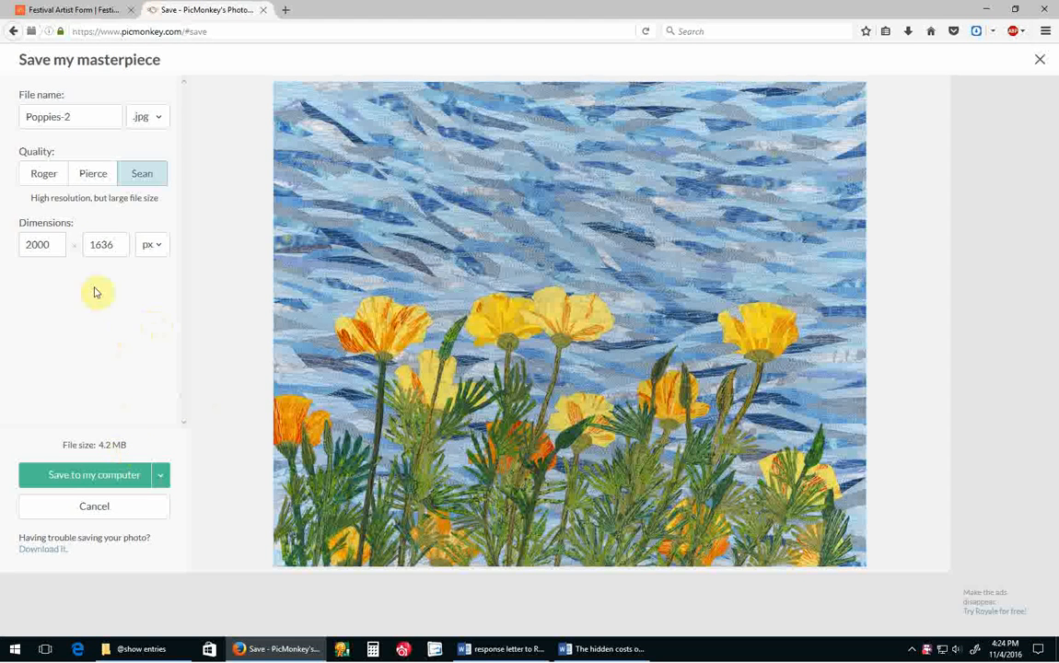
left_click(89, 177)
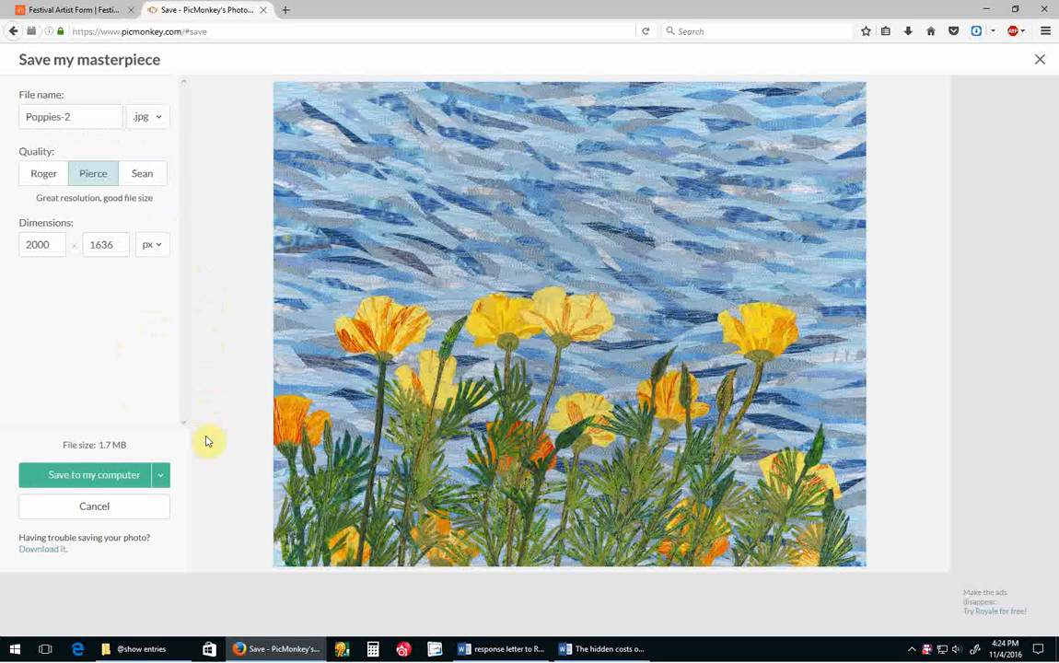
left_click(85, 475)
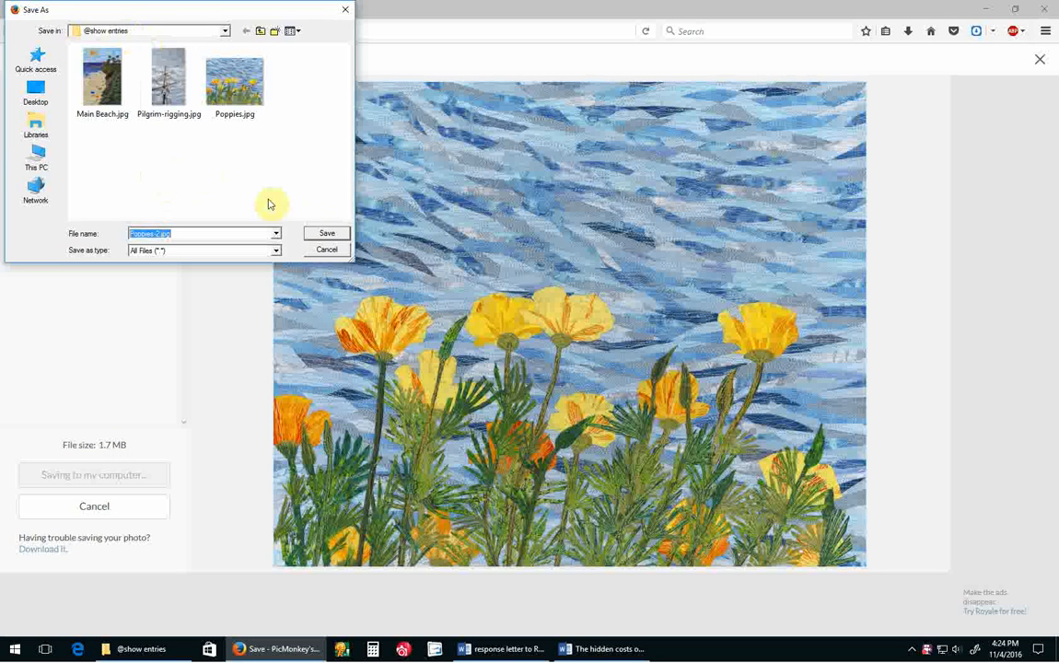
left_click(322, 233)
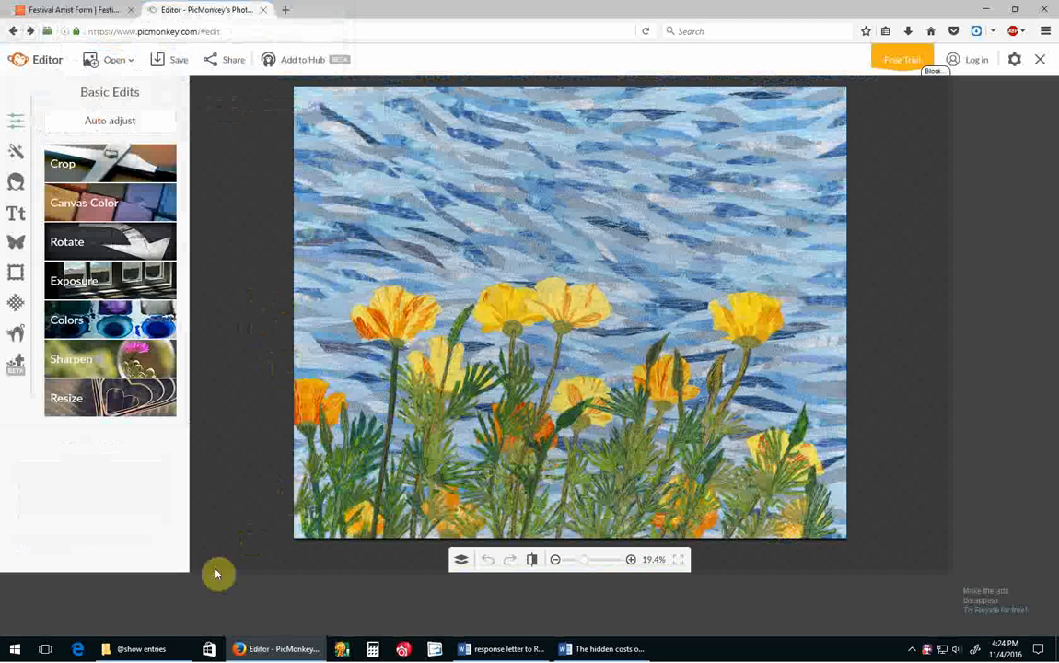
left_click(136, 652)
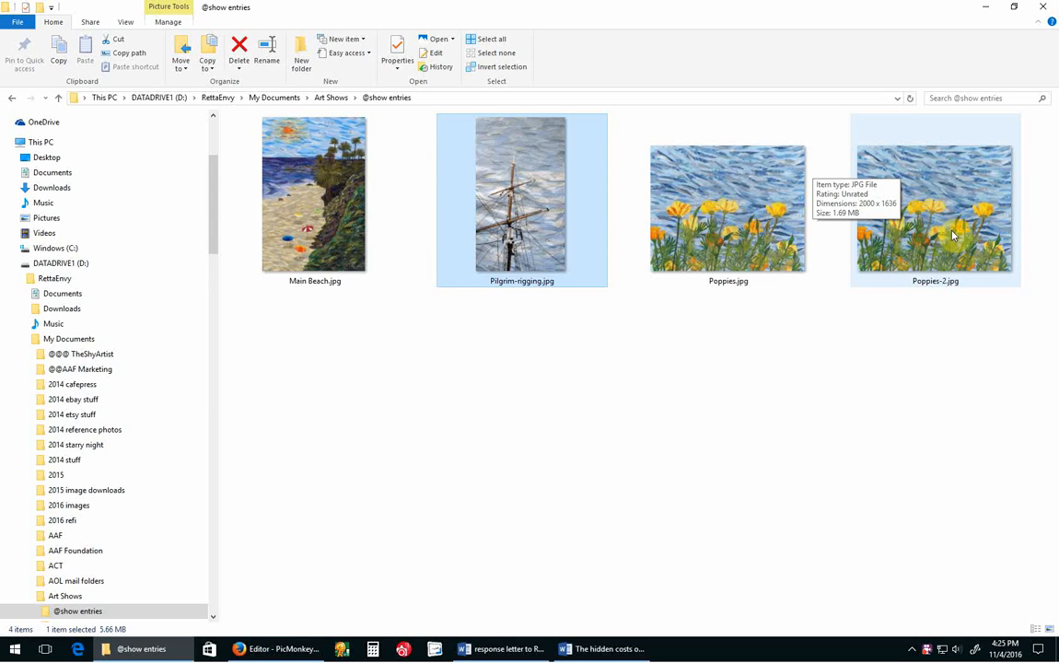
left_click(287, 652)
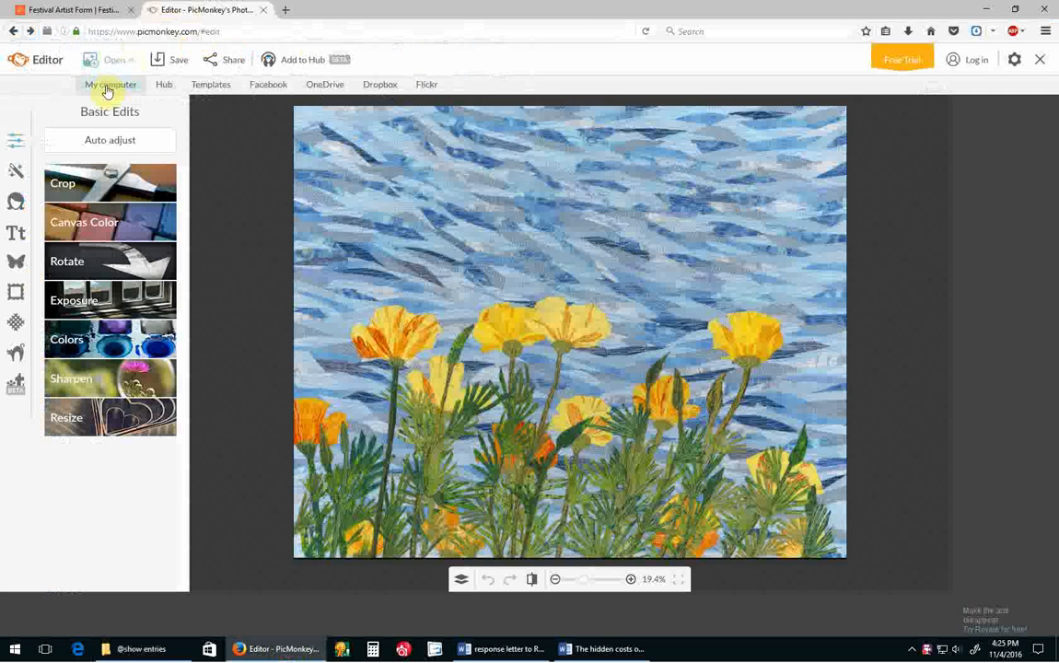
left_click(106, 87)
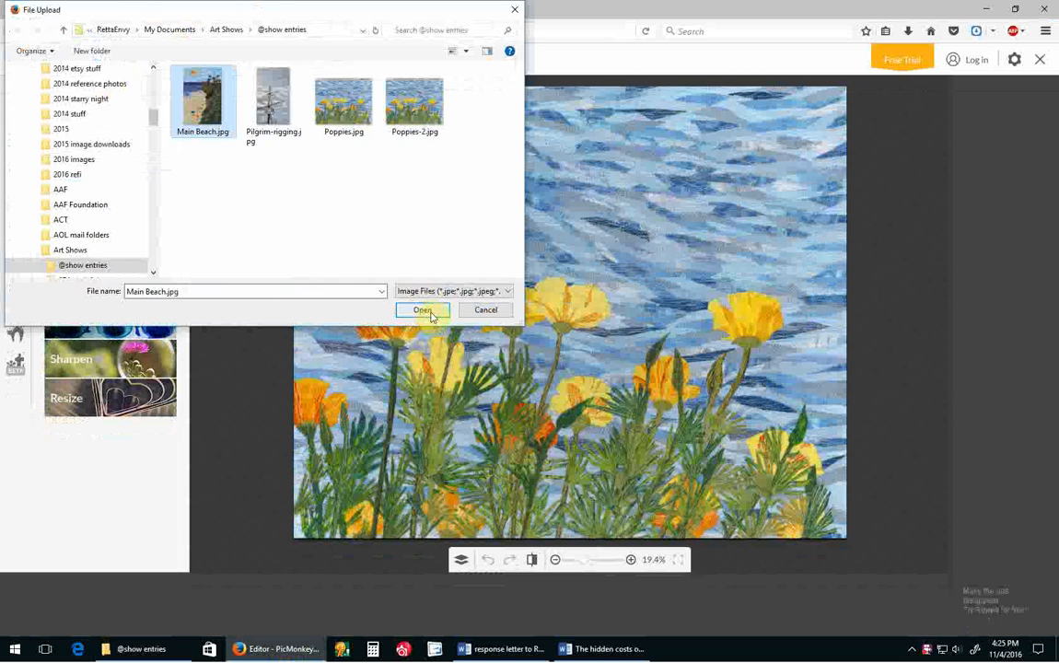
left_click(423, 308)
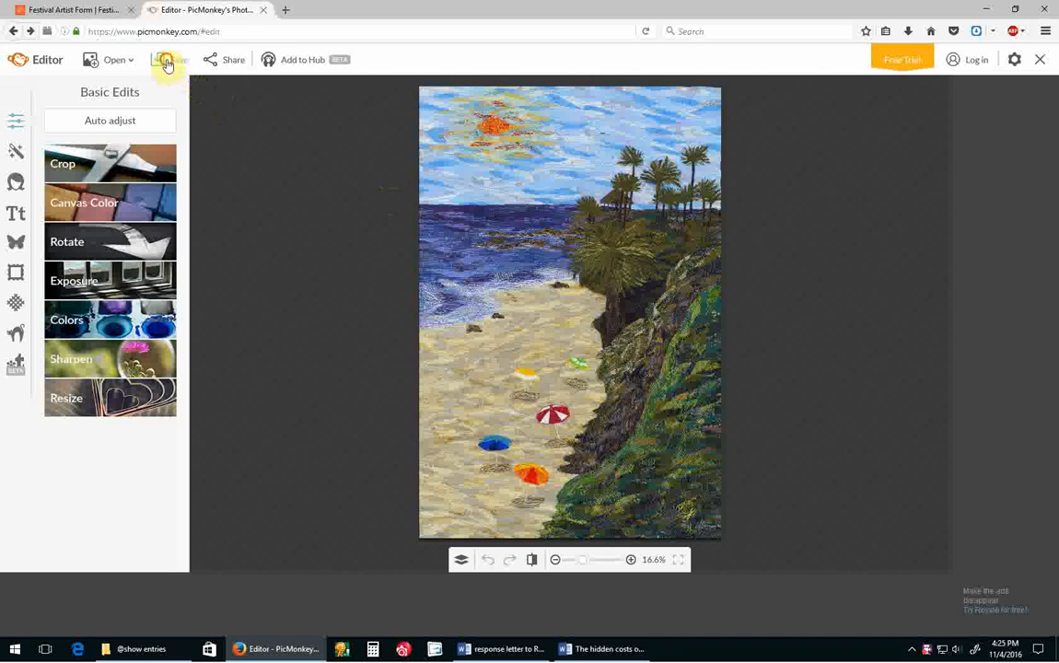
- Start saving the beach picture under the file name Main Beach-2 and set its height to 2000 px
left_click(166, 61)
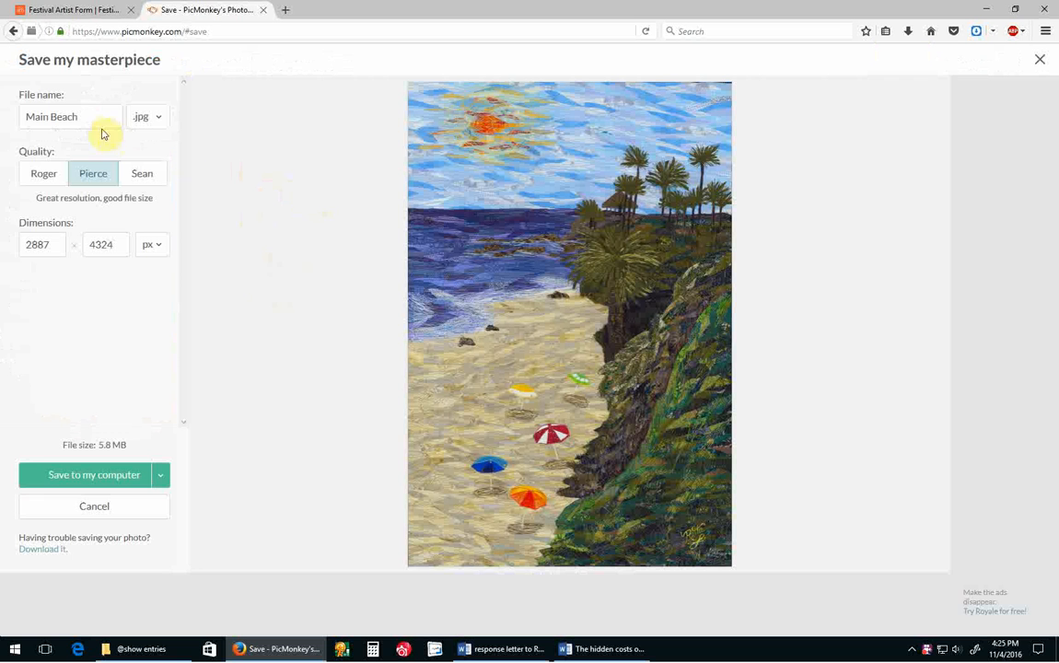
left_click(89, 117)
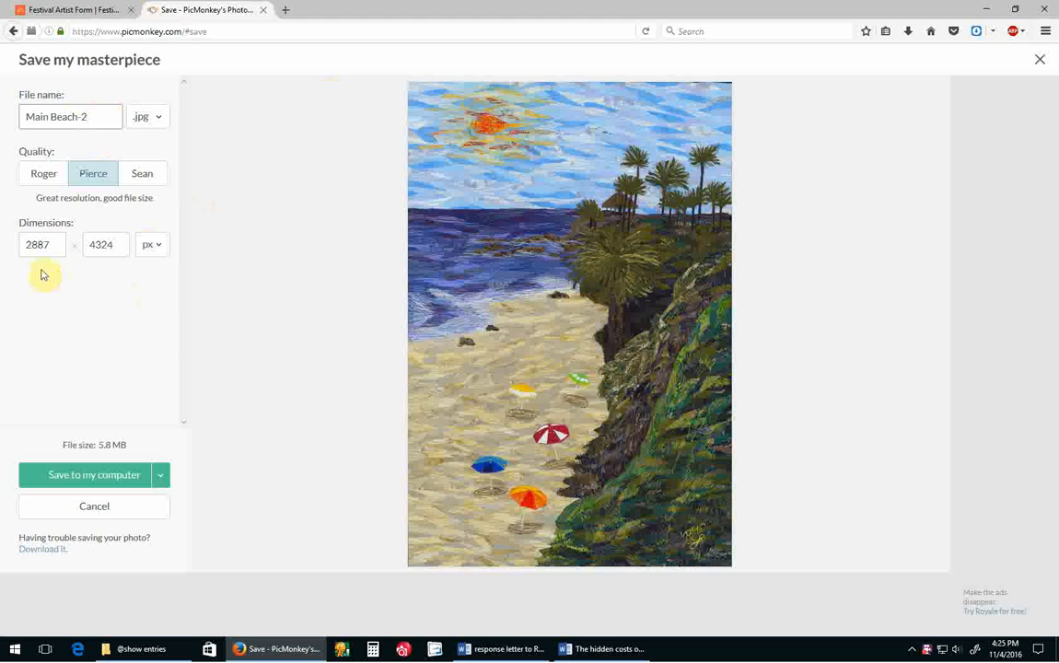
double_click(120, 245)
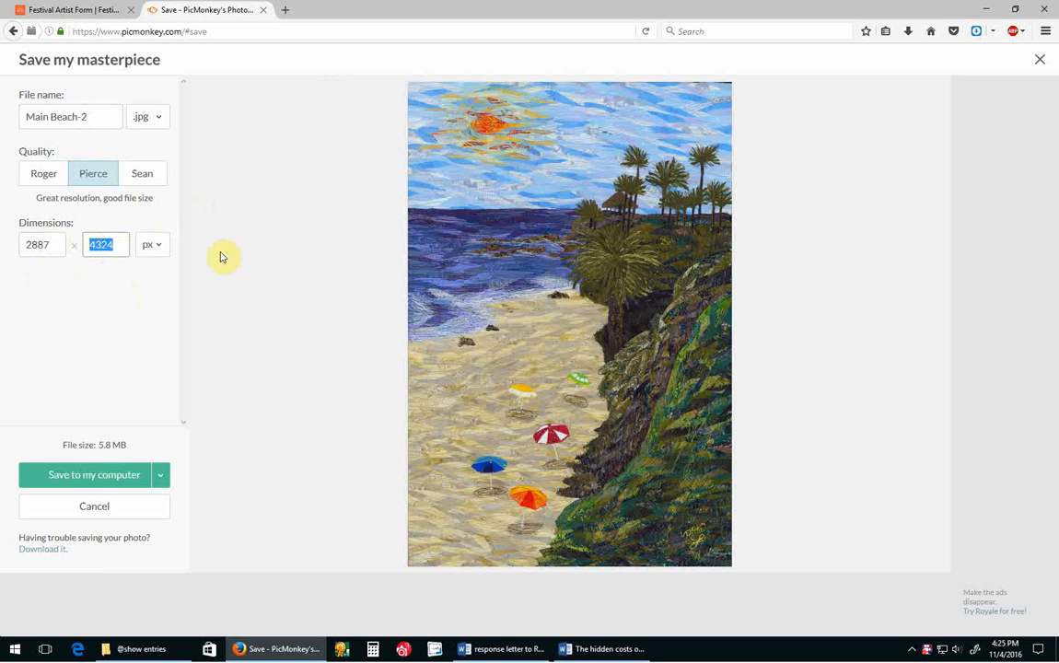
type("2000")
key("Return")
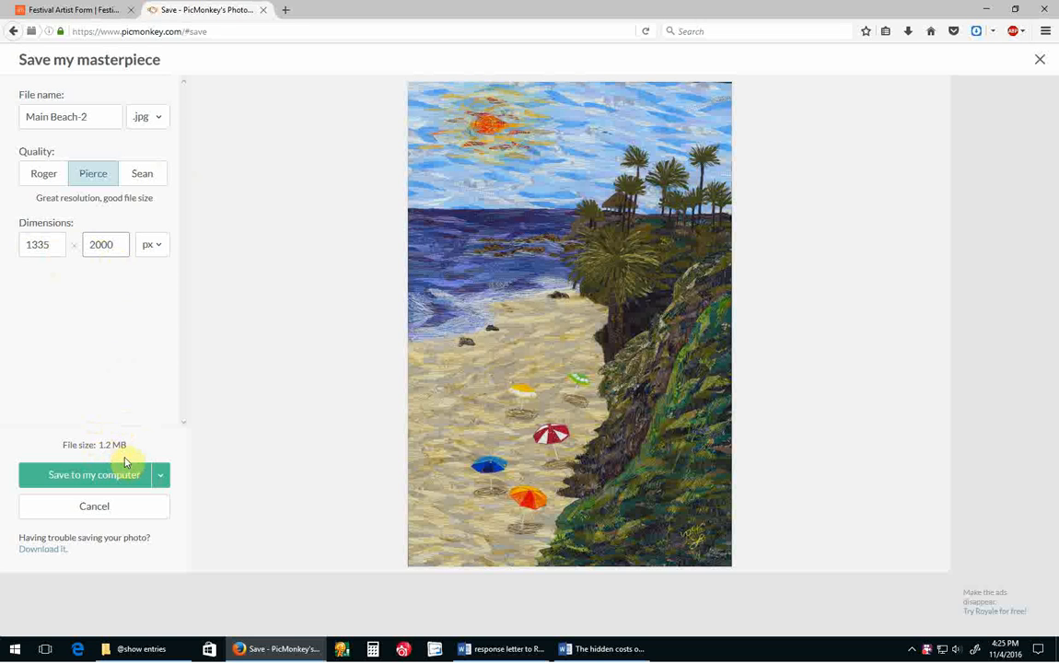
left_click(144, 177)
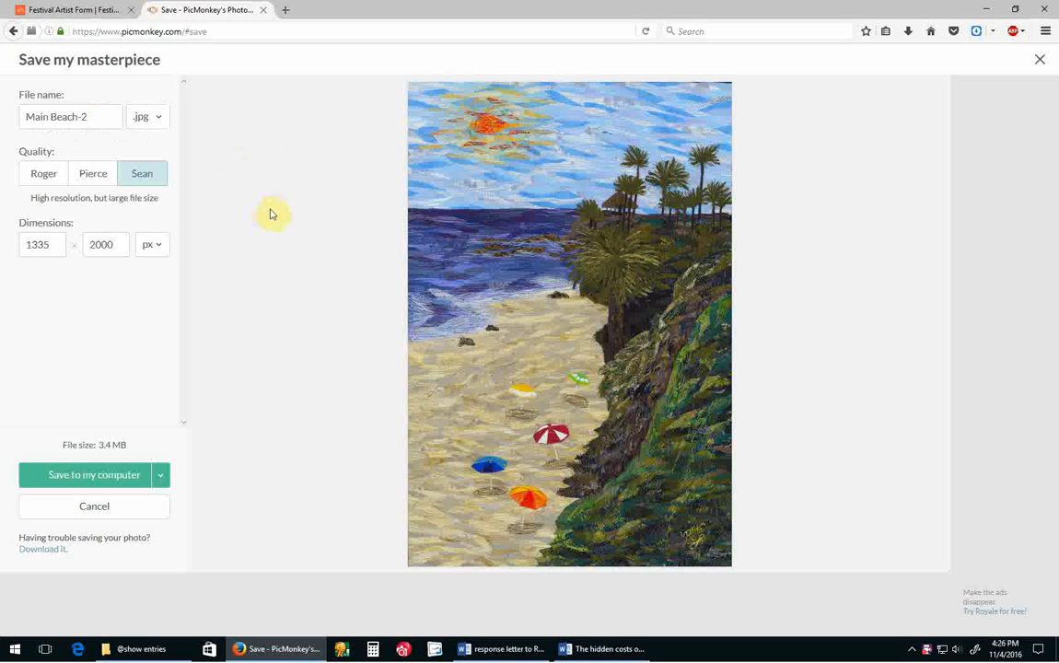
left_click(90, 174)
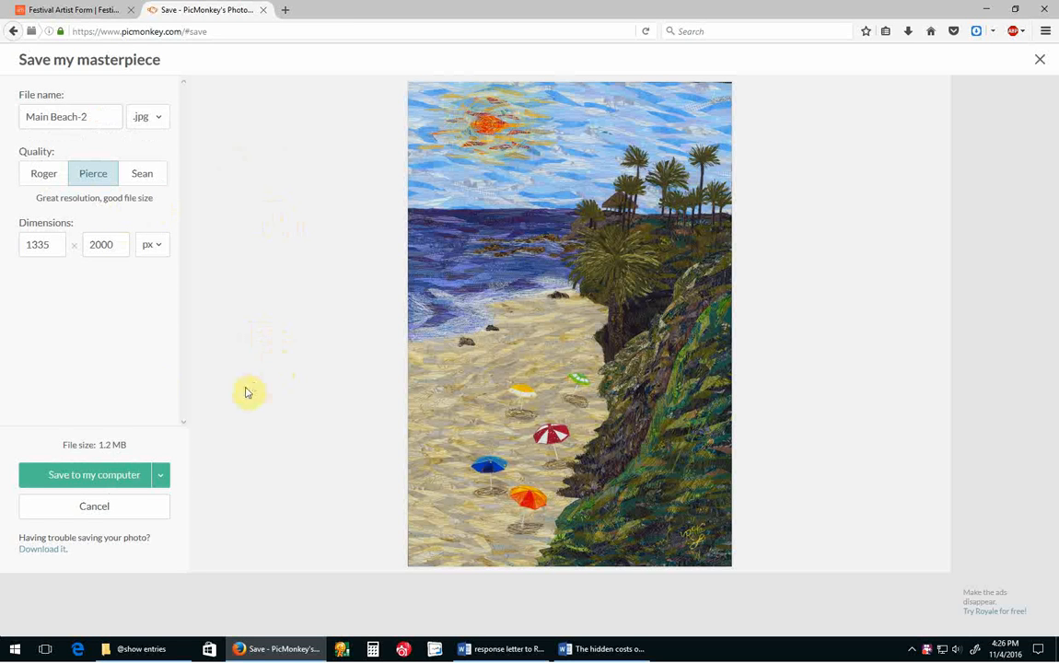
left_click(90, 475)
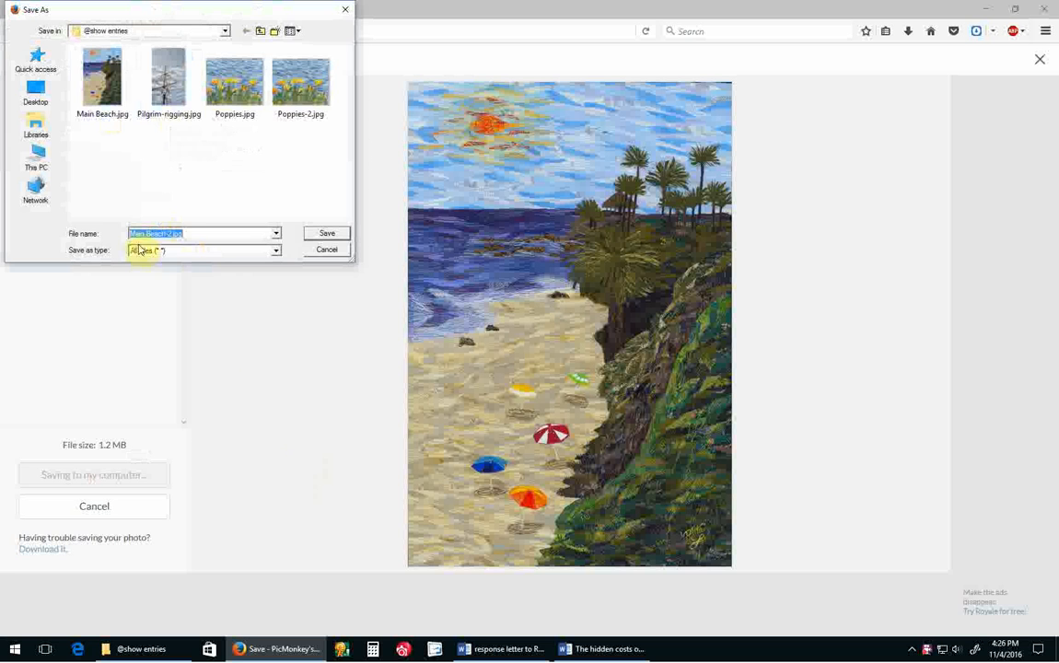
left_click(311, 234)
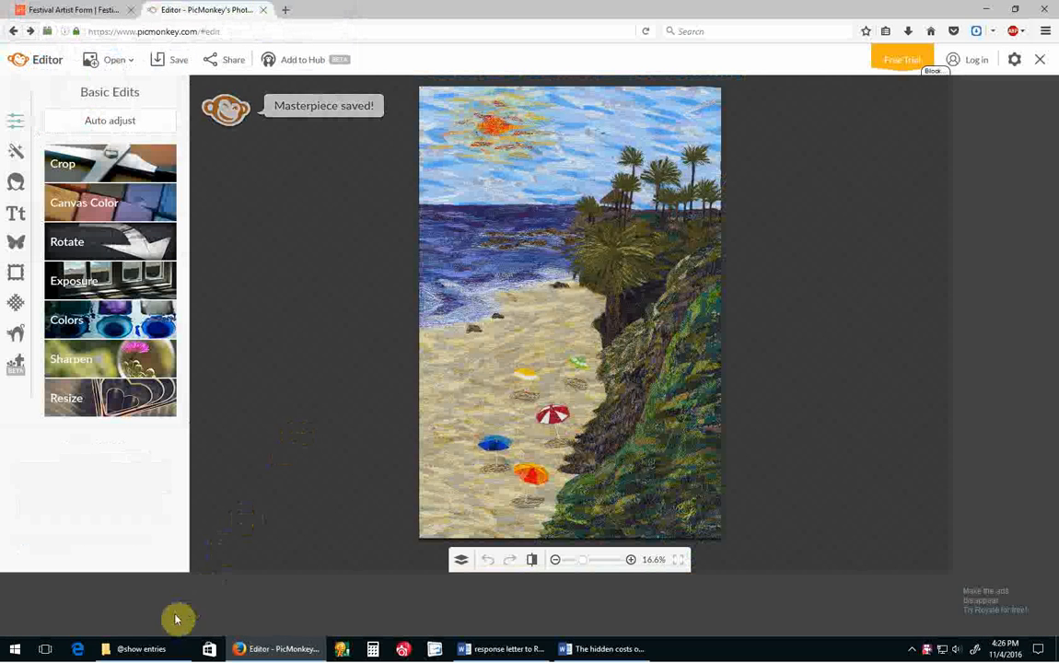
left_click(142, 649)
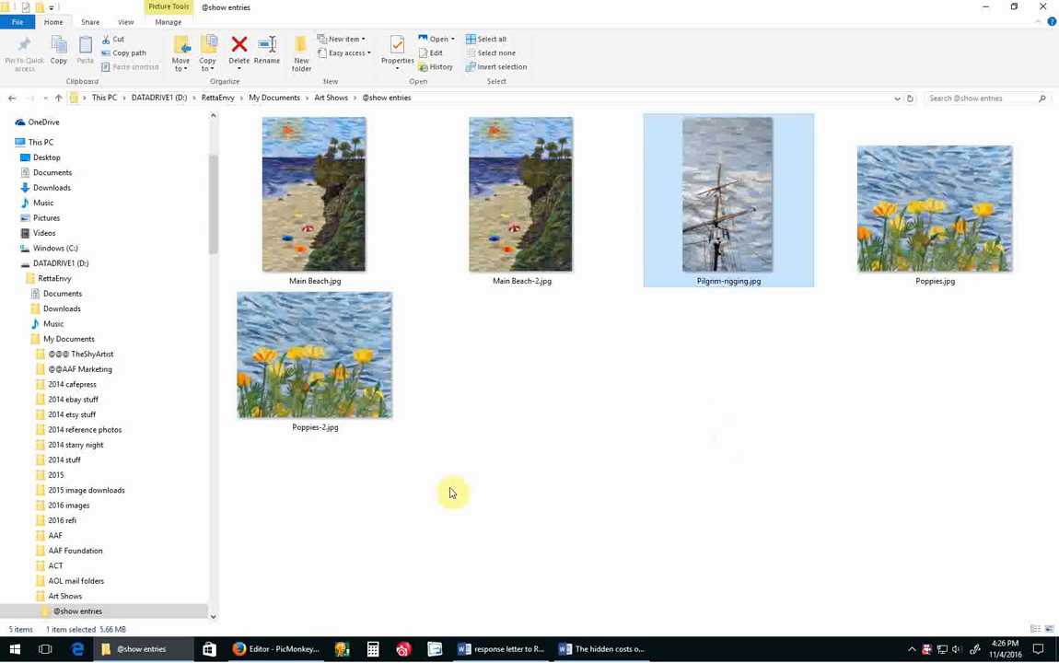
left_click(272, 644)
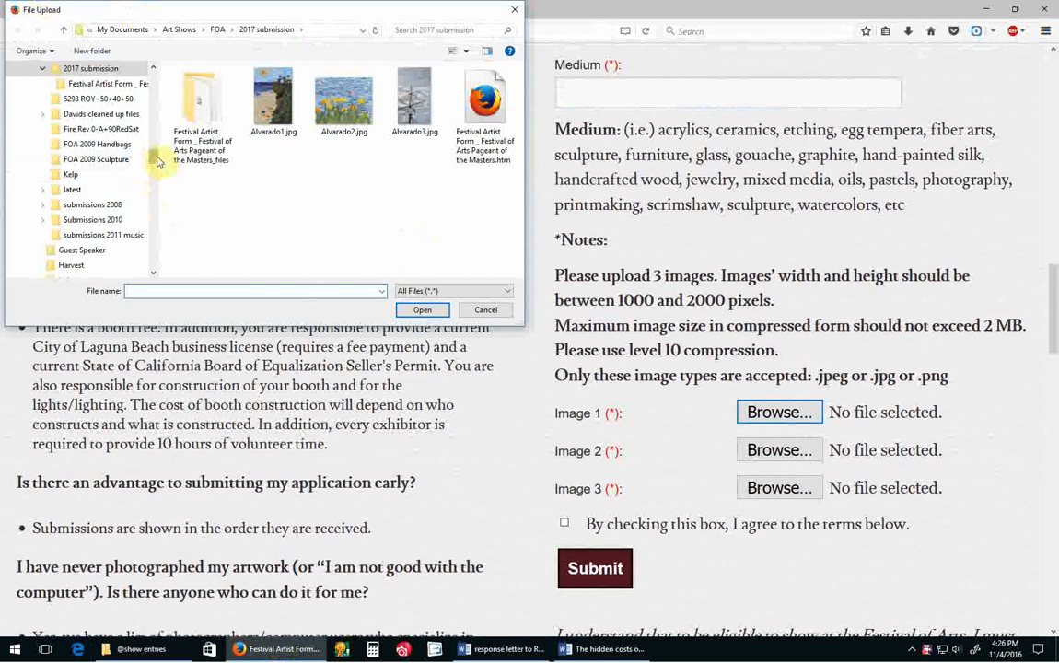
left_click_drag(155, 162, 152, 137)
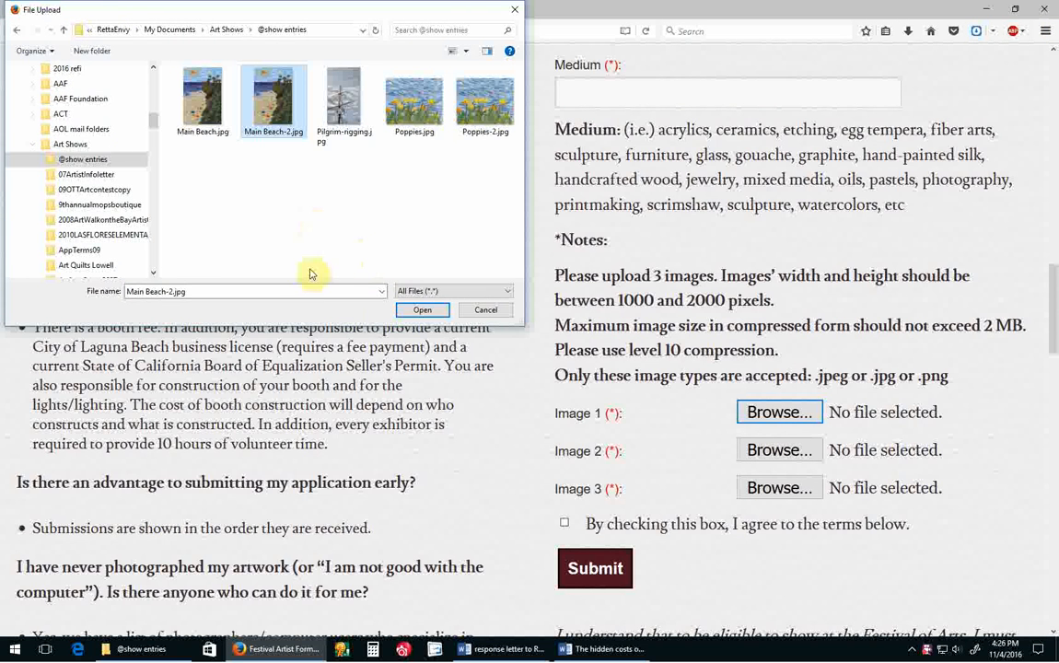
left_click(421, 310)
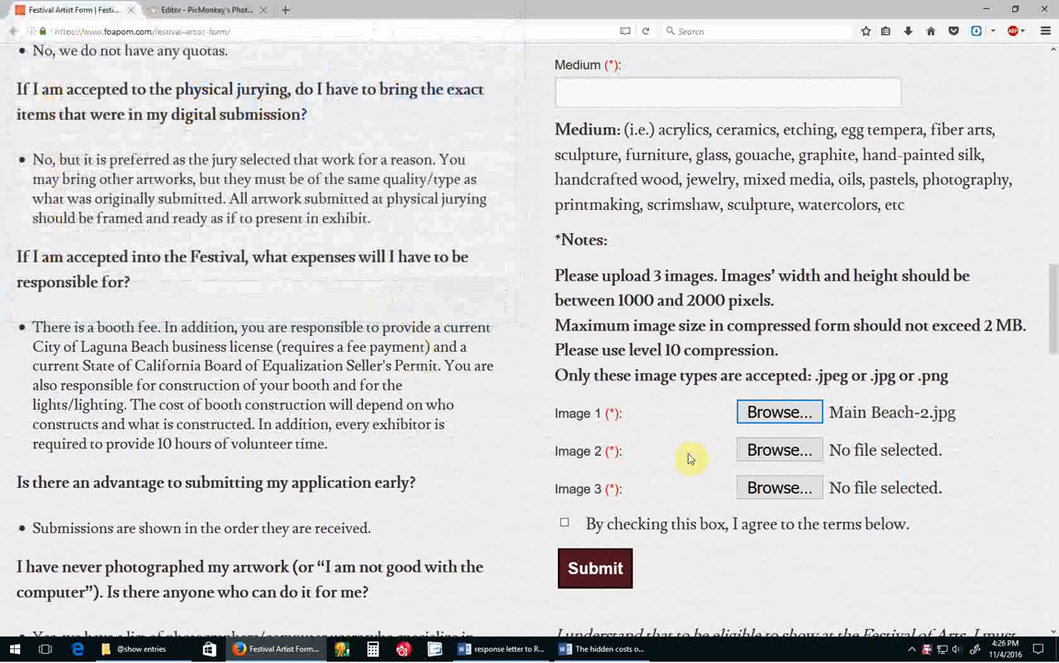